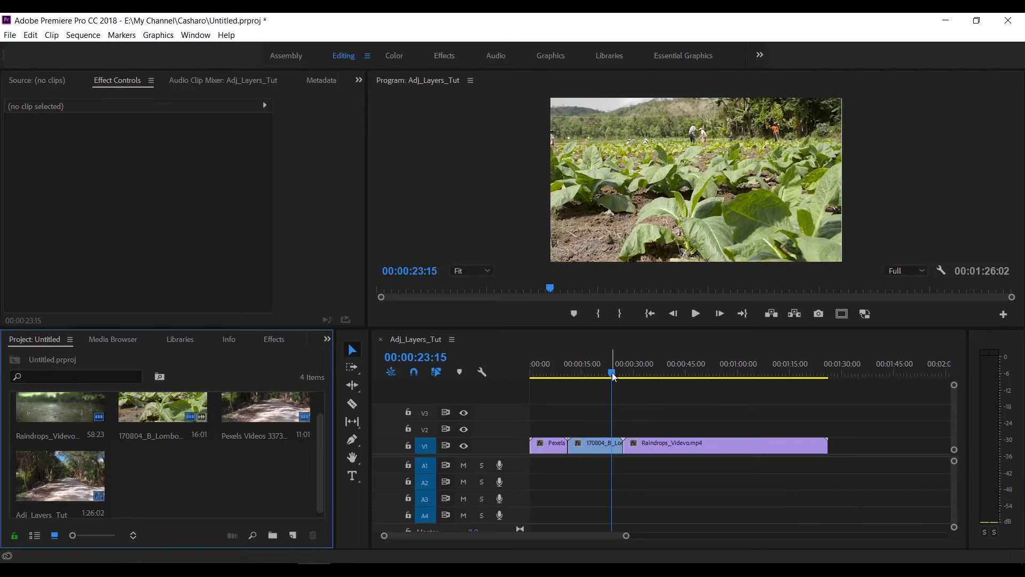
# Step: Scrub the playhead back to about 00:00:07:15 so the road clip is previewed
pyautogui.moveTo(613, 377)
pyautogui.mouseDown()
pyautogui.moveTo(552, 380)
pyautogui.moveTo(617, 393)
pyautogui.moveTo(619, 412)
pyautogui.moveTo(557, 415)
pyautogui.mouseUp()
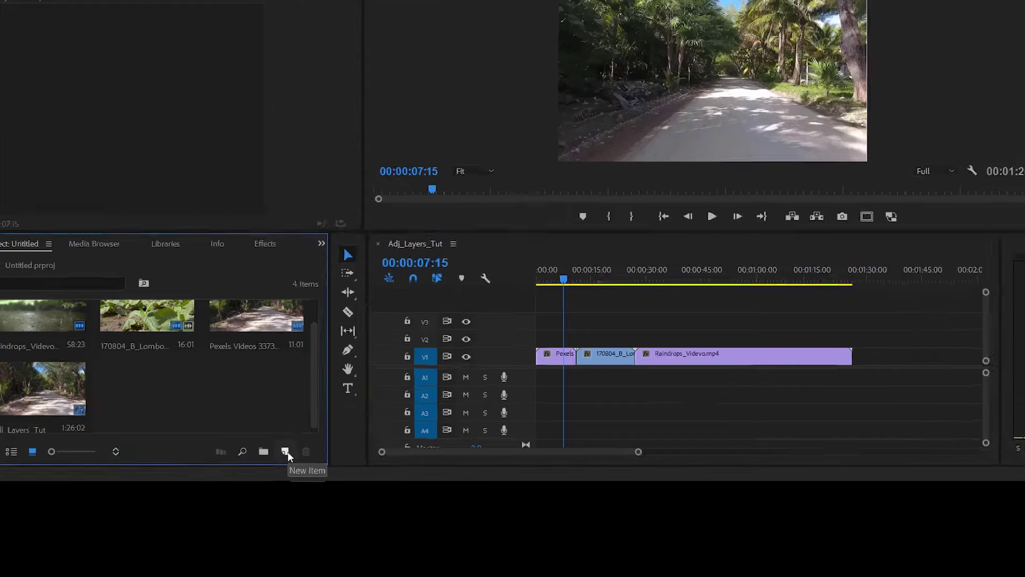
# Step: Create a new 1920 x 1080, 30 fps adjustment layer from the Project panel's New Item menu
pyautogui.click(292, 536)
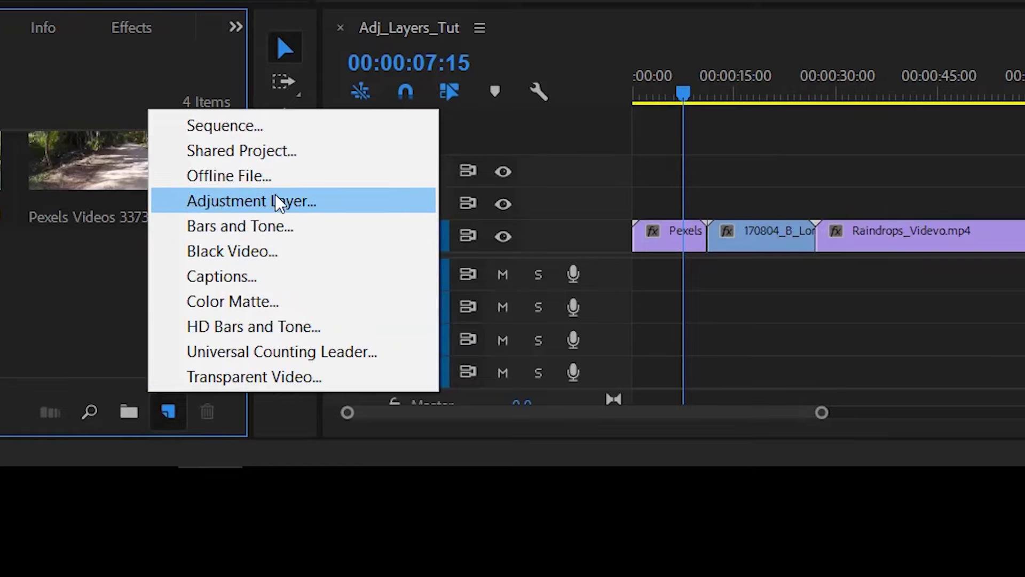
pyautogui.click(261, 202)
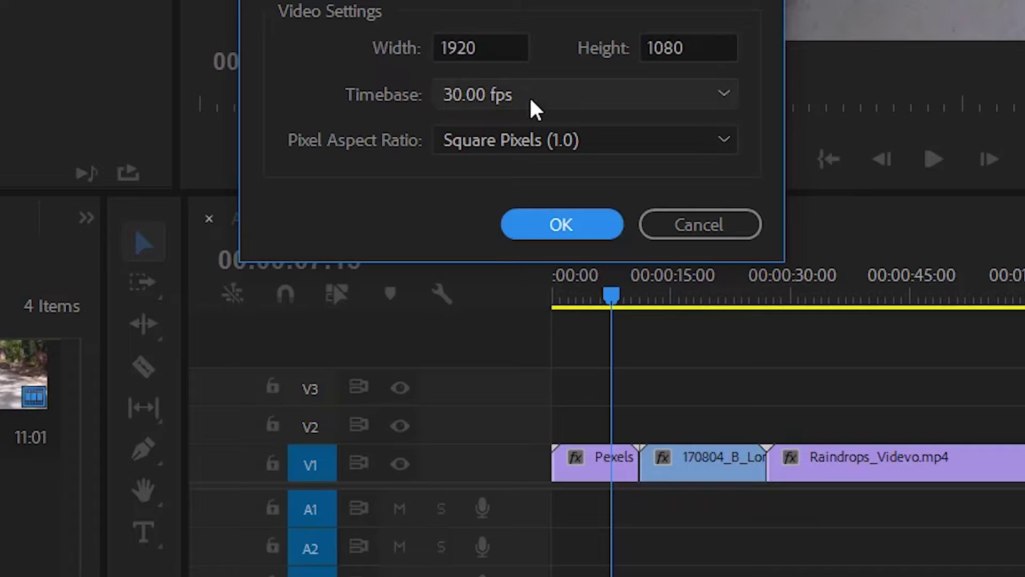
pyautogui.click(565, 220)
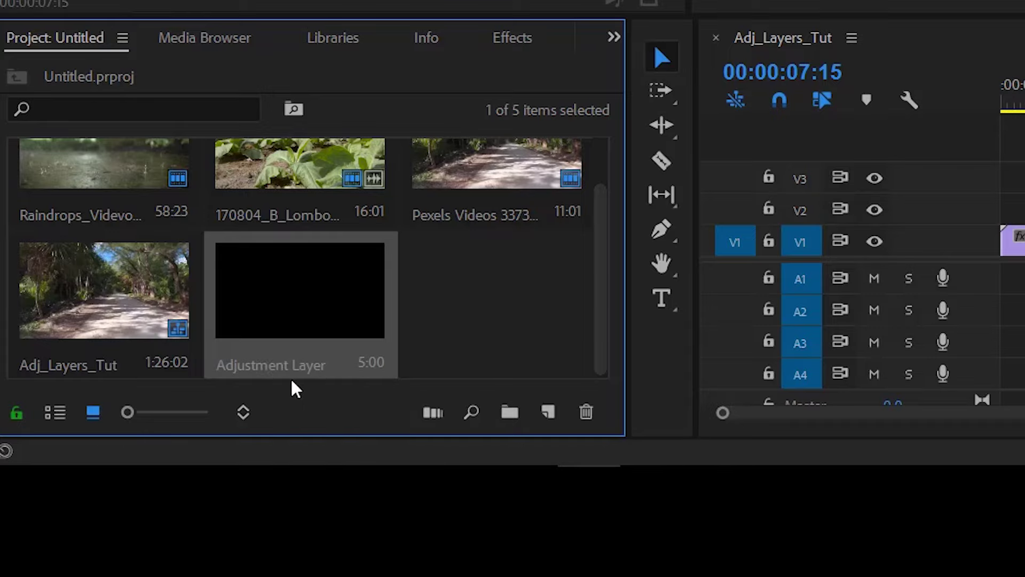
# Step: Rename the new adjustment layer to 'Color correction'
pyautogui.click(269, 365)
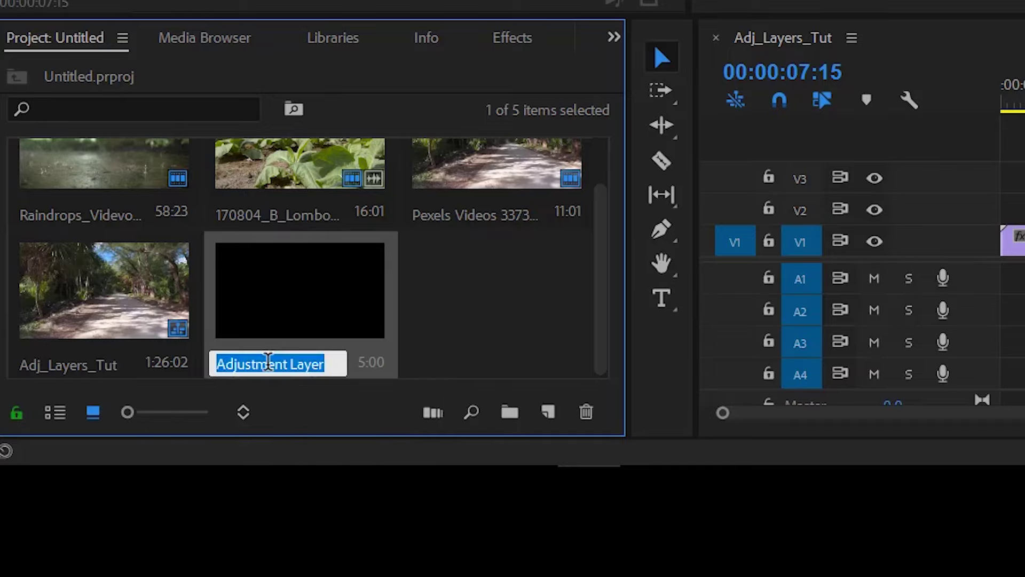
pyautogui.write('Colo')
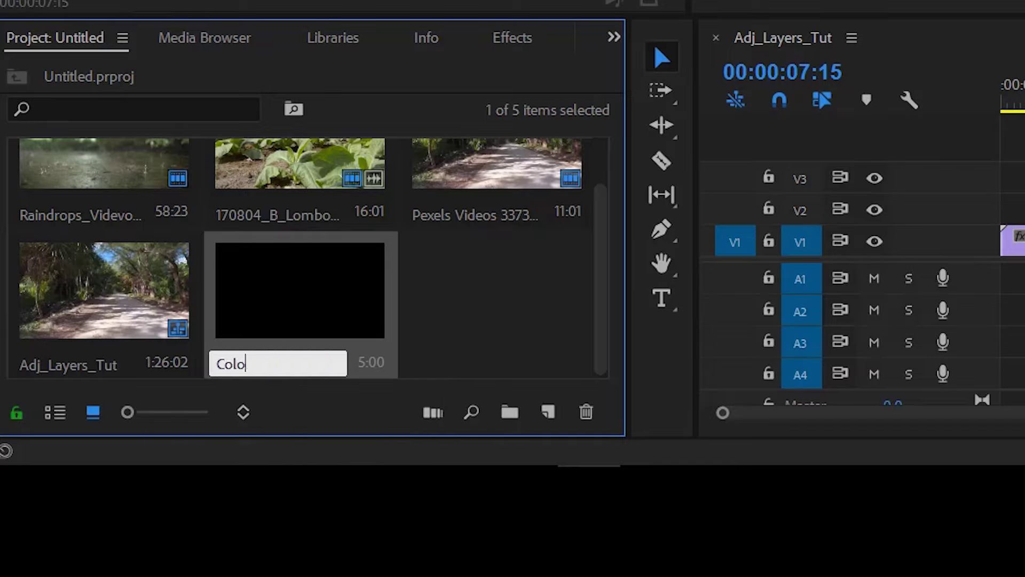
pyautogui.write('r corre')
pyautogui.write('ct')
pyautogui.write('io')
pyautogui.write('ion')
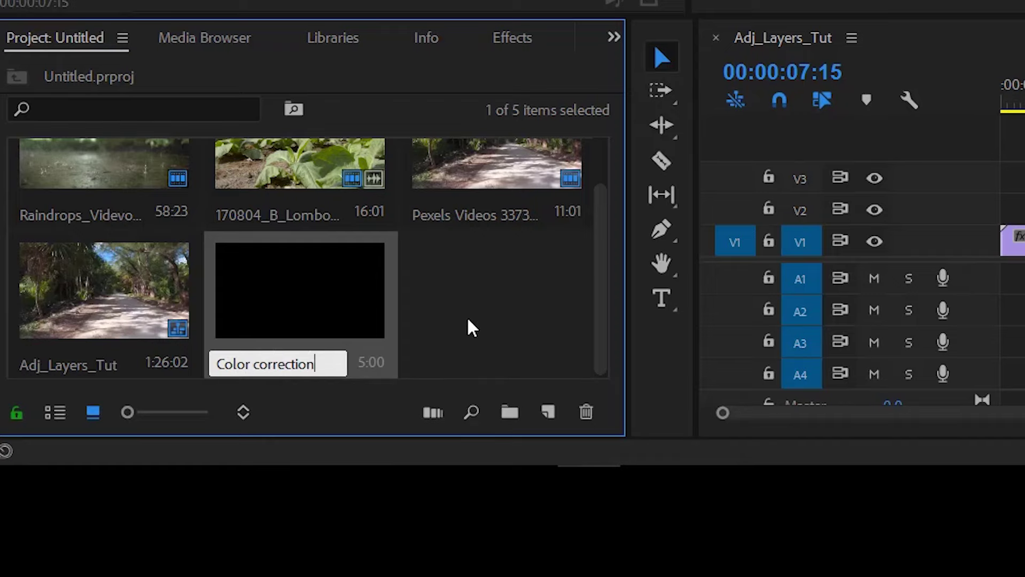
pyautogui.click(473, 327)
# Step: Place the Color correction layer on V2 spanning all three clips, then scrub to preview
pyautogui.click(270, 320)
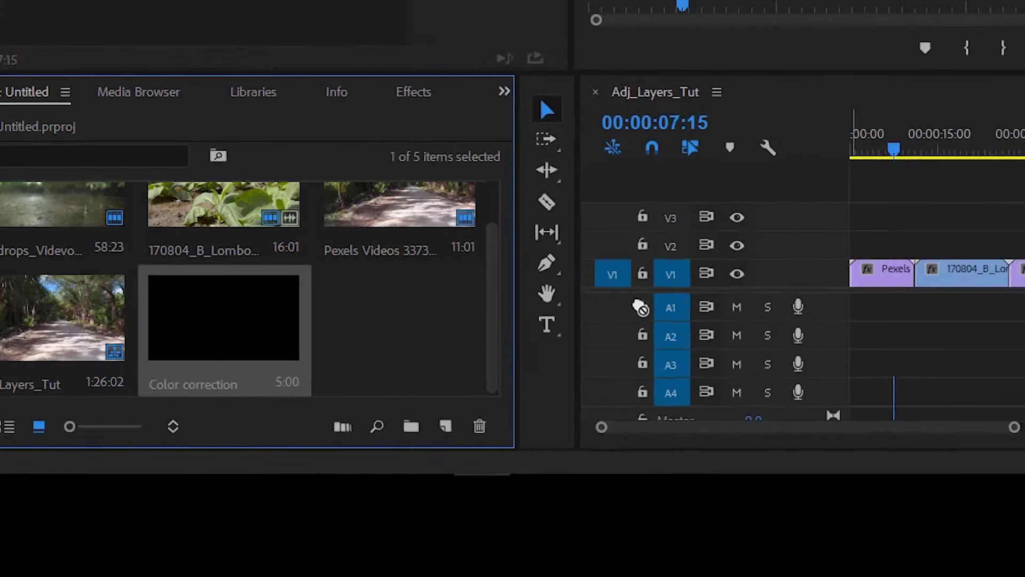
pyautogui.moveTo(277, 299); pyautogui.dragTo(973, 327)
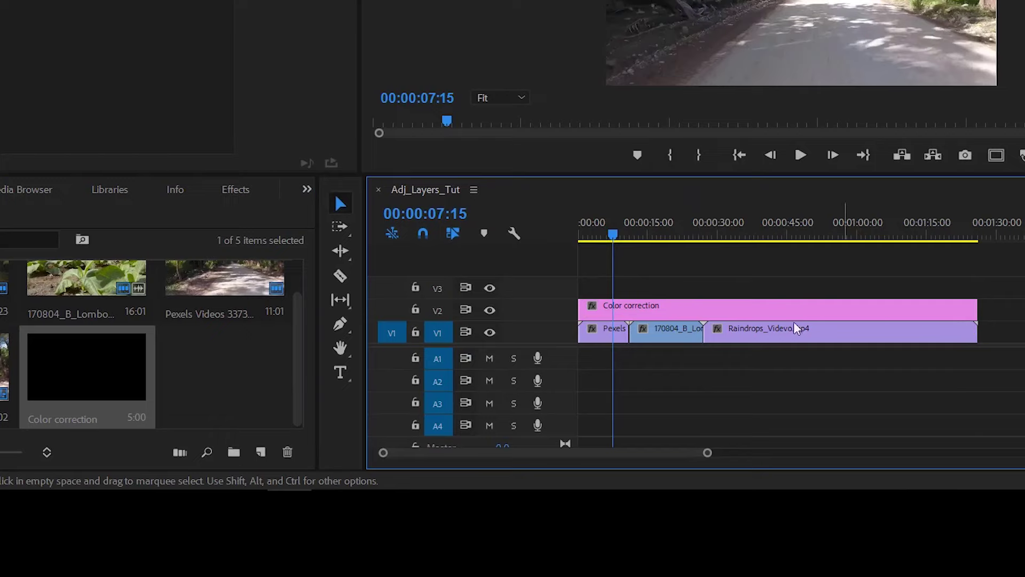
pyautogui.click(634, 311)
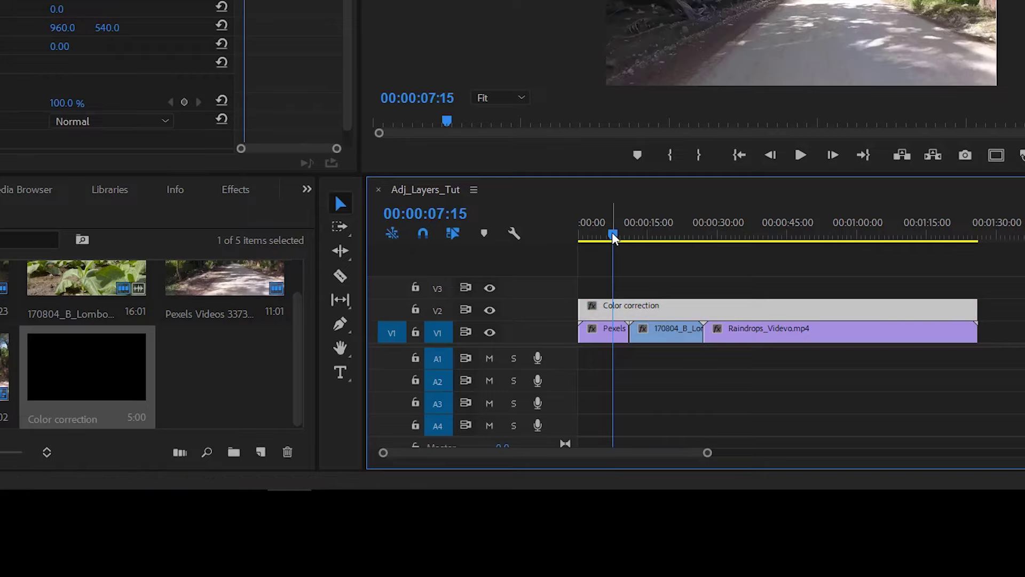
pyautogui.moveTo(613, 238)
pyautogui.mouseDown()
pyautogui.moveTo(600, 240)
pyautogui.moveTo(784, 266)
pyautogui.moveTo(609, 290)
pyautogui.mouseUp()
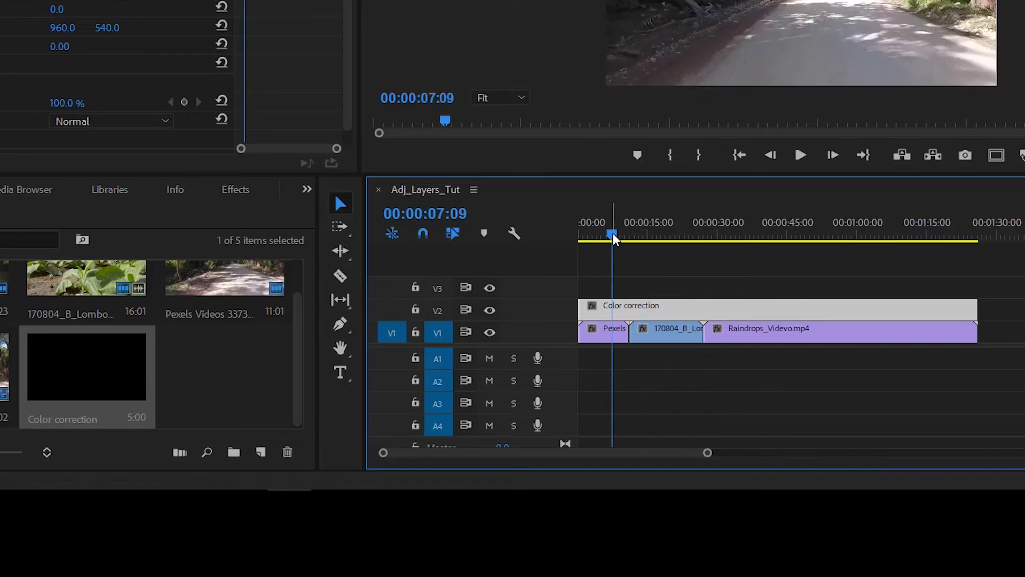
pyautogui.moveTo(613, 239)
pyautogui.mouseDown()
pyautogui.moveTo(749, 266)
pyautogui.moveTo(617, 283)
pyautogui.mouseUp()
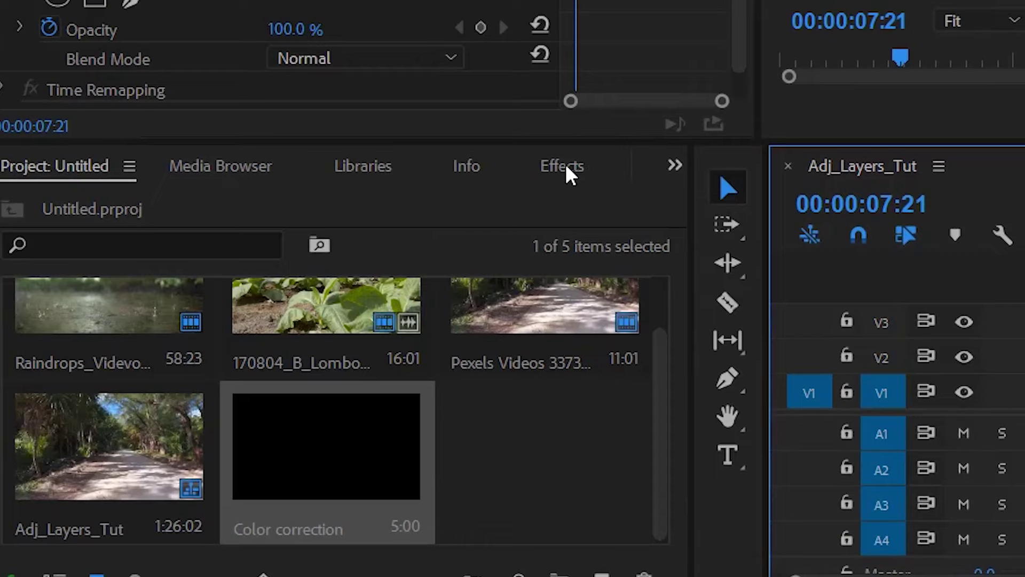
# Step: Replace the 'tint' effects search with 'lumetr' and locate Video Effects › Color Correction › Lumetri Color
pyautogui.click(566, 167)
pyautogui.click(75, 206)
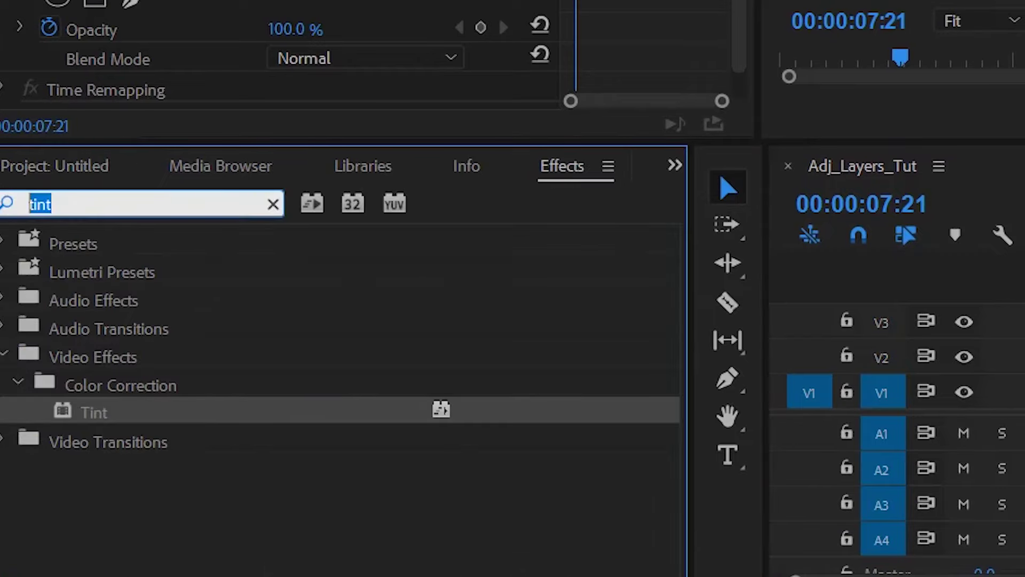
pyautogui.press('BackSpace')
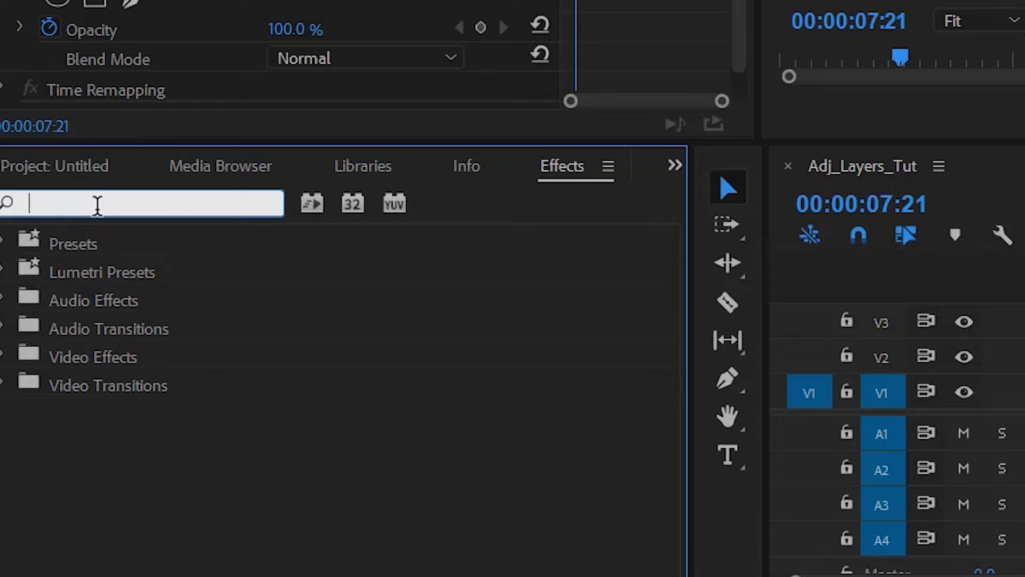
pyautogui.write('lu')
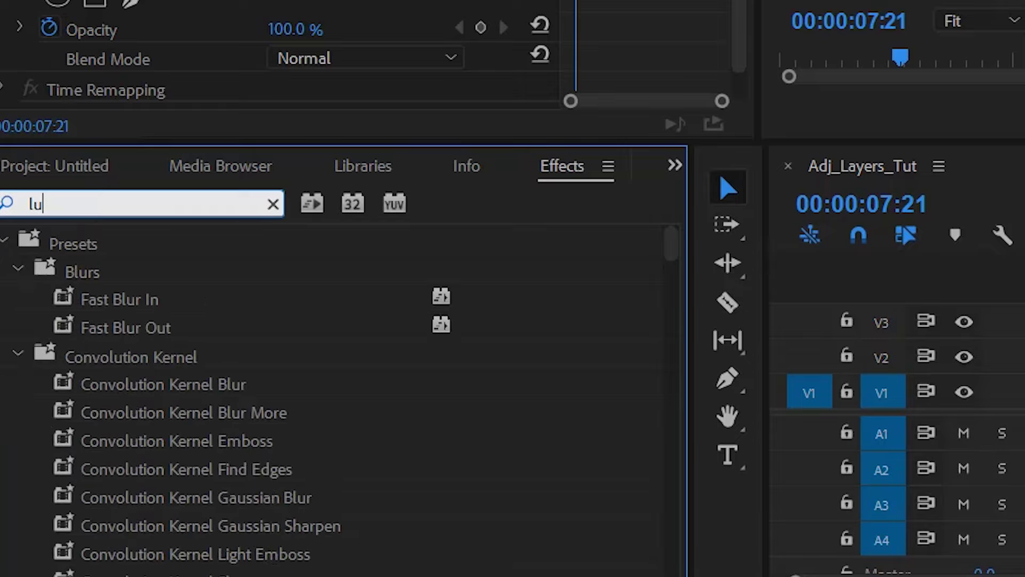
pyautogui.write('men')
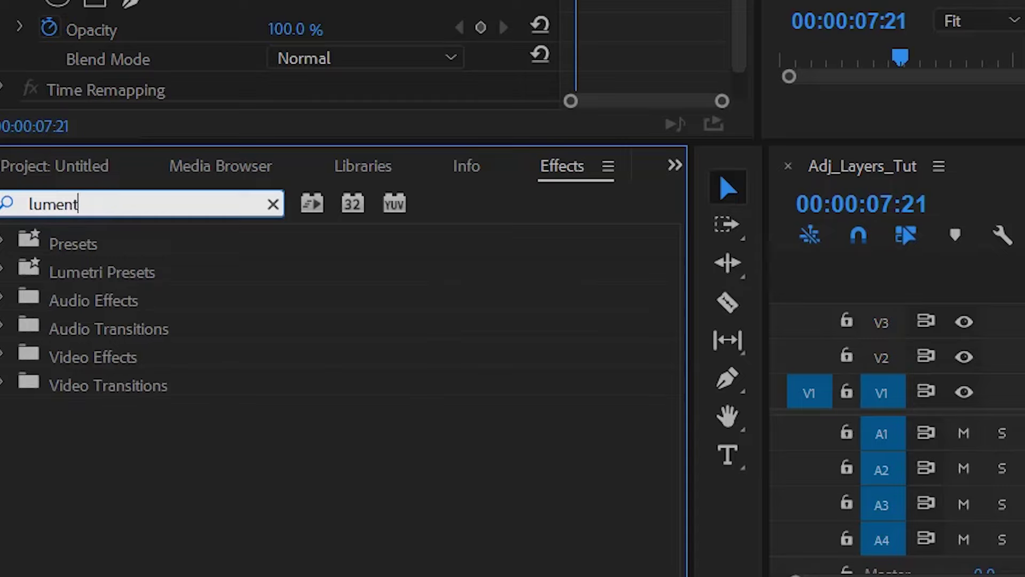
pyautogui.press('BackSpace')
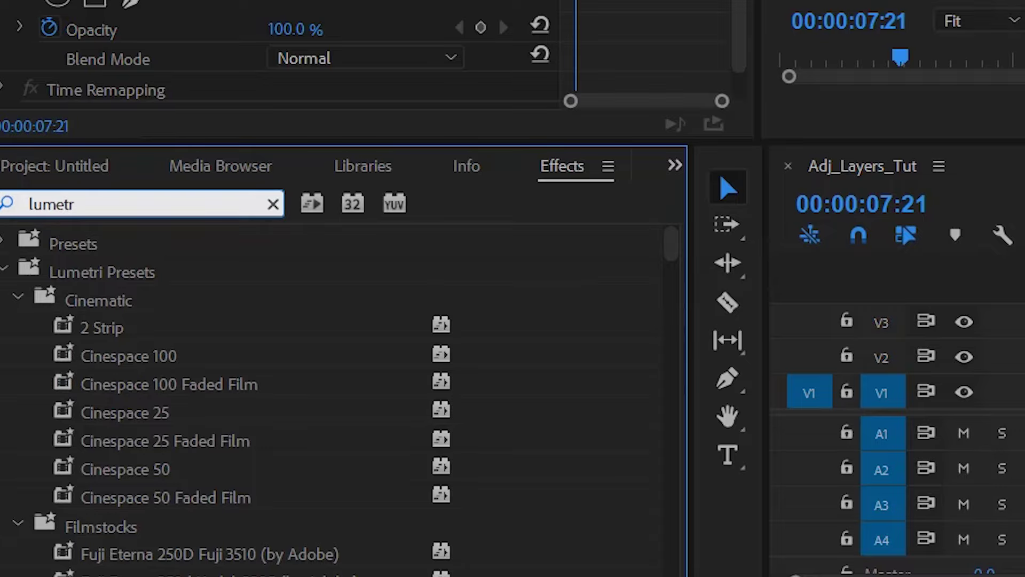
pyautogui.moveTo(669, 244); pyautogui.dragTo(680, 569)
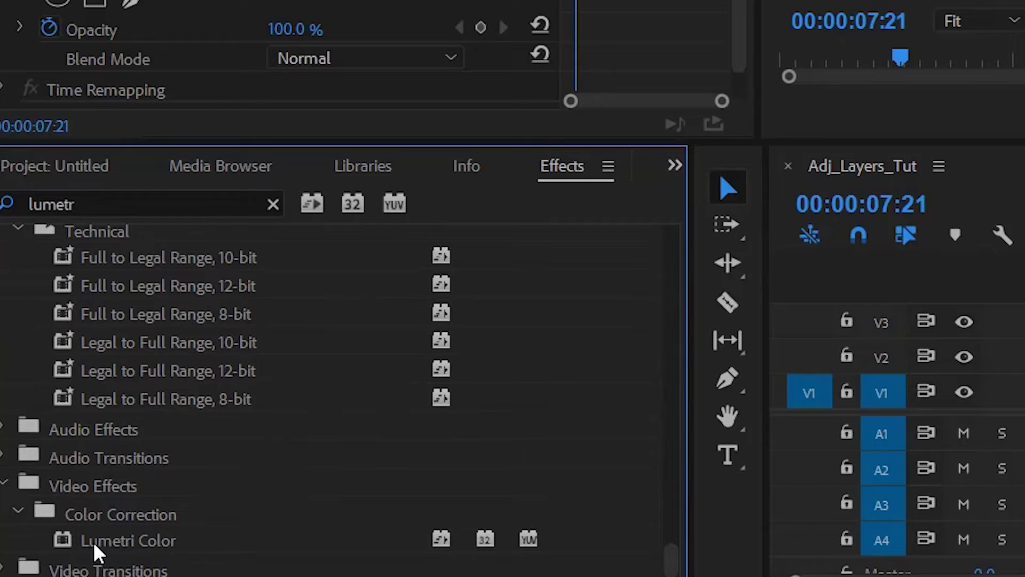
pyautogui.moveTo(92, 541); pyautogui.dragTo(629, 525)
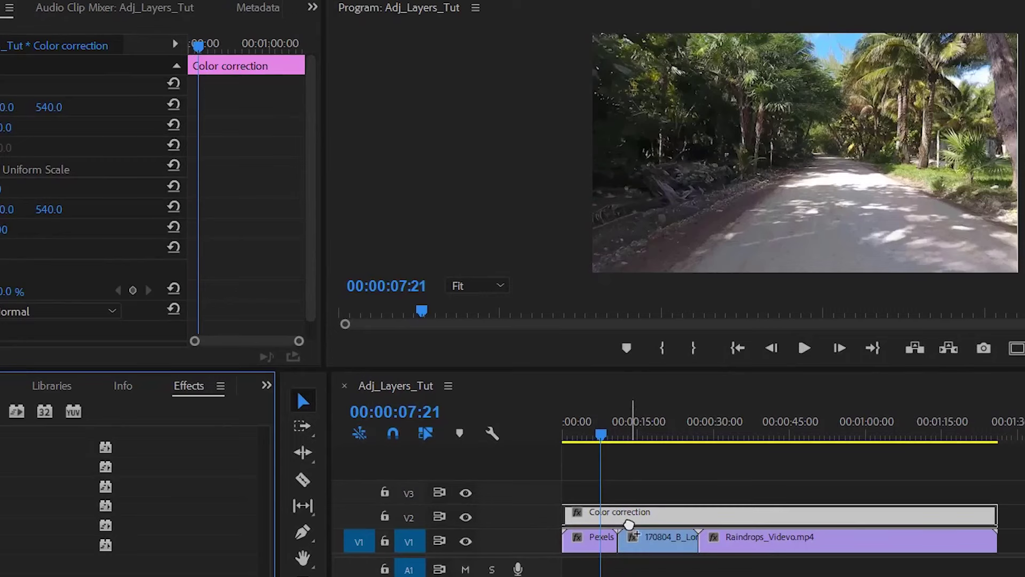
# Step: Drop Lumetri Color onto the Color correction layer and move the playhead to 00:00:16:17
pyautogui.moveTo(630, 525)
pyautogui.mouseDown()
pyautogui.moveTo(607, 553)
pyautogui.moveTo(754, 551)
pyautogui.moveTo(594, 553)
pyautogui.moveTo(678, 518)
pyautogui.moveTo(661, 518)
pyautogui.mouseUp()
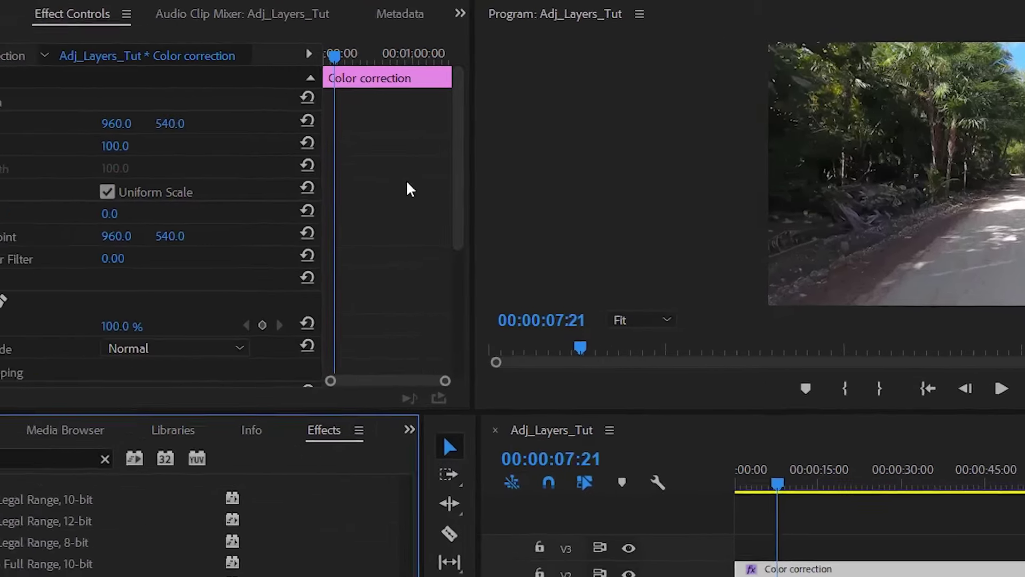
pyautogui.moveTo(459, 141); pyautogui.dragTo(461, 229)
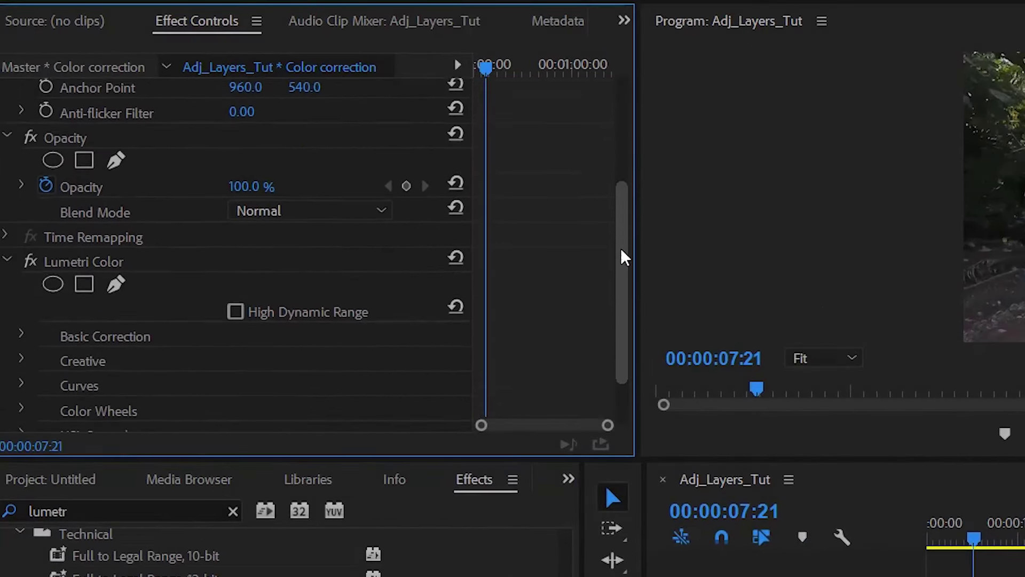
pyautogui.moveTo(625, 258); pyautogui.dragTo(623, 261)
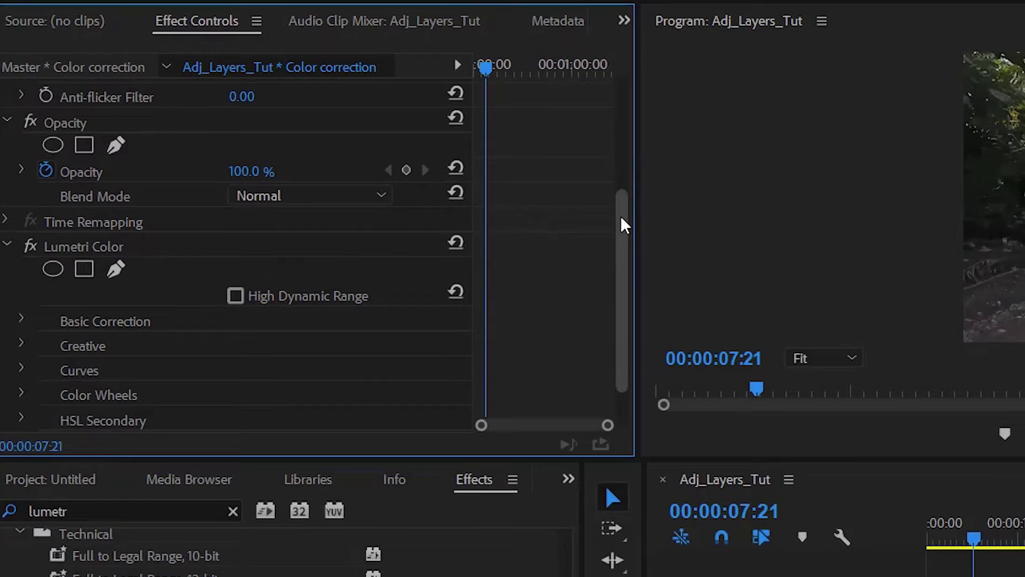
pyautogui.moveTo(621, 217); pyautogui.dragTo(619, 288)
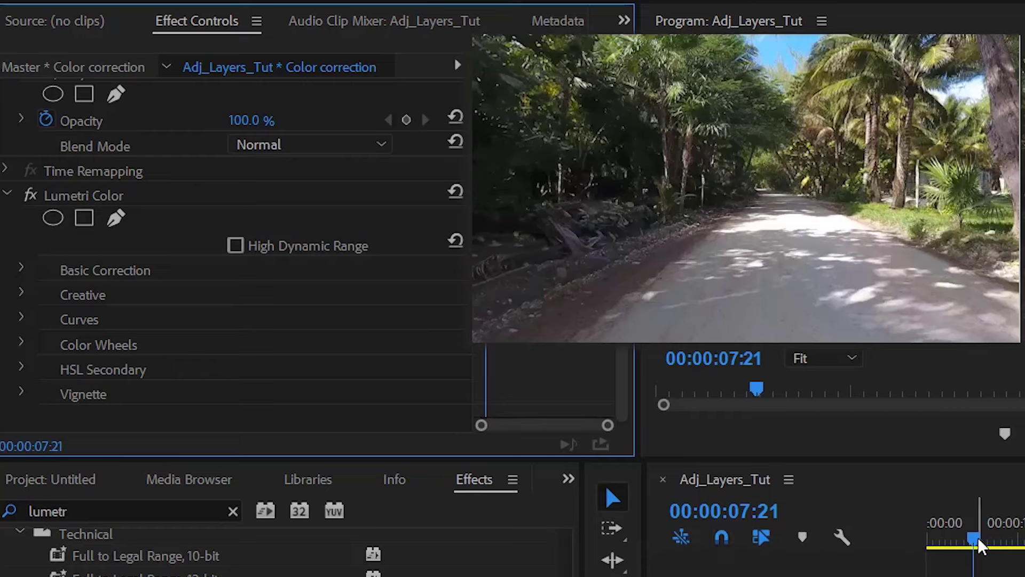
pyautogui.moveTo(1002, 565); pyautogui.dragTo(1023, 542)
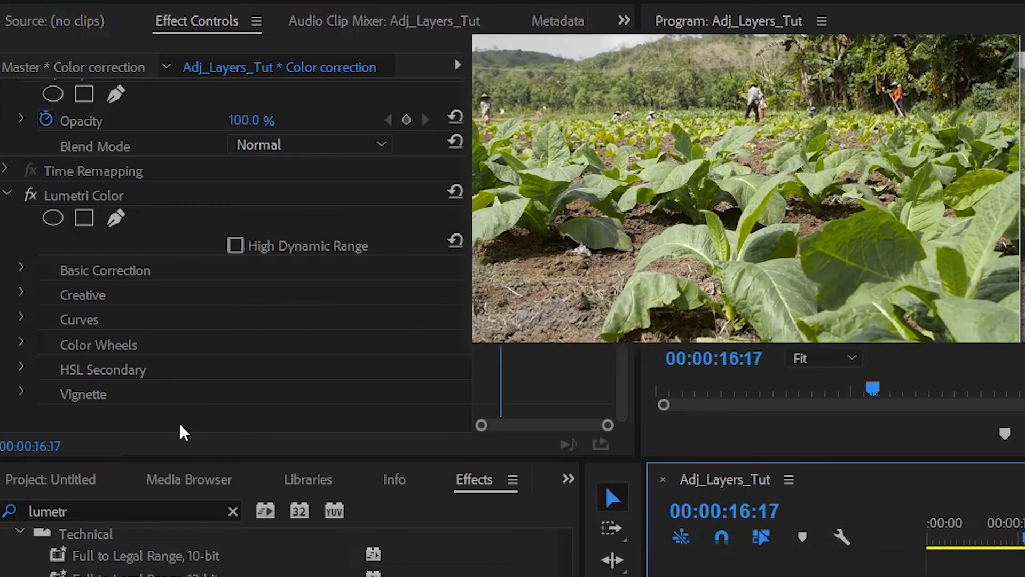
# Step: In Basic Correction, set Exposure to -0.5 and Contrast to 78
pyautogui.click(23, 269)
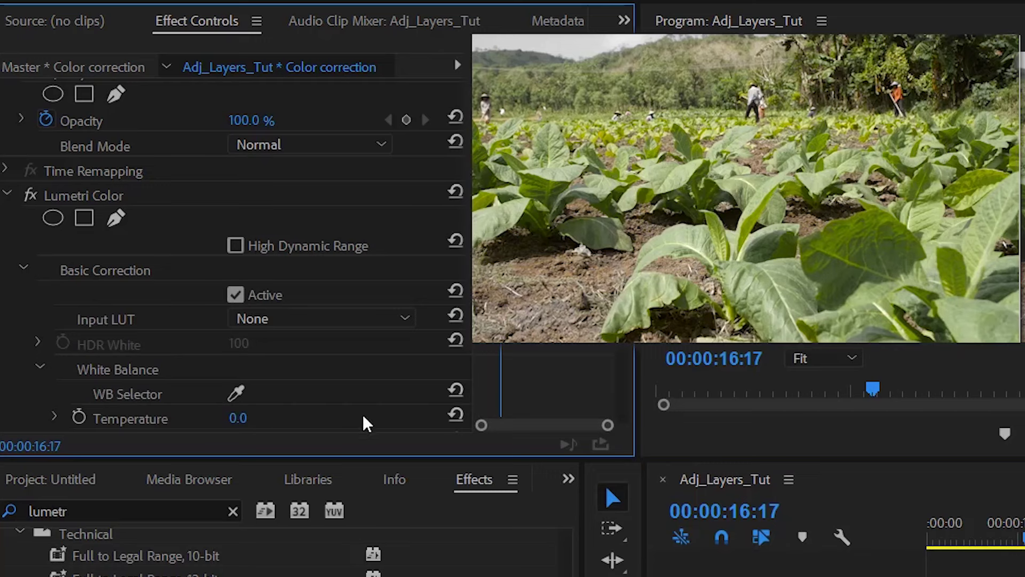
pyautogui.scroll(-2, 235, 254)
pyautogui.scroll(-4, 235, 253)
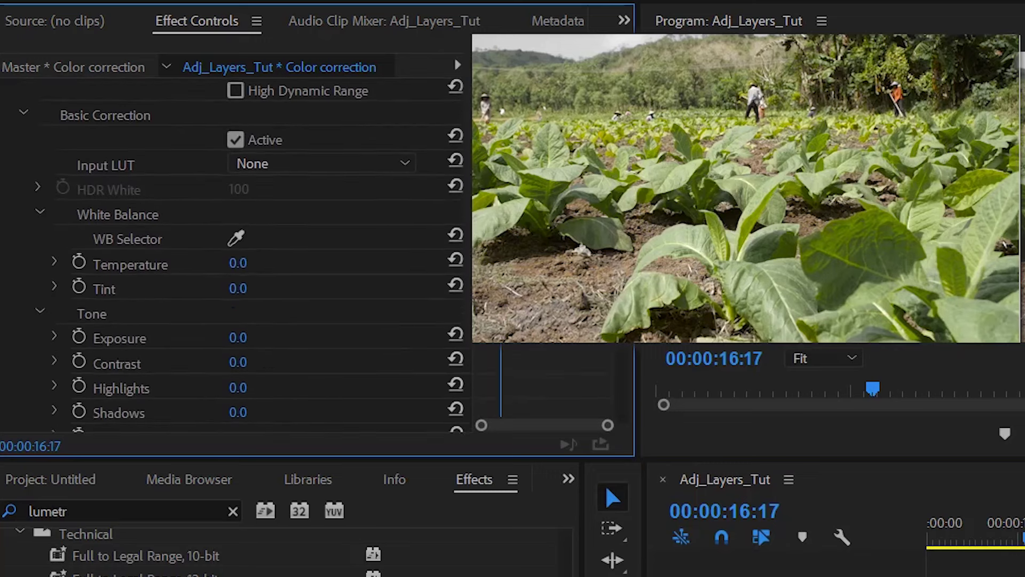
pyautogui.scroll(-1, 235, 253)
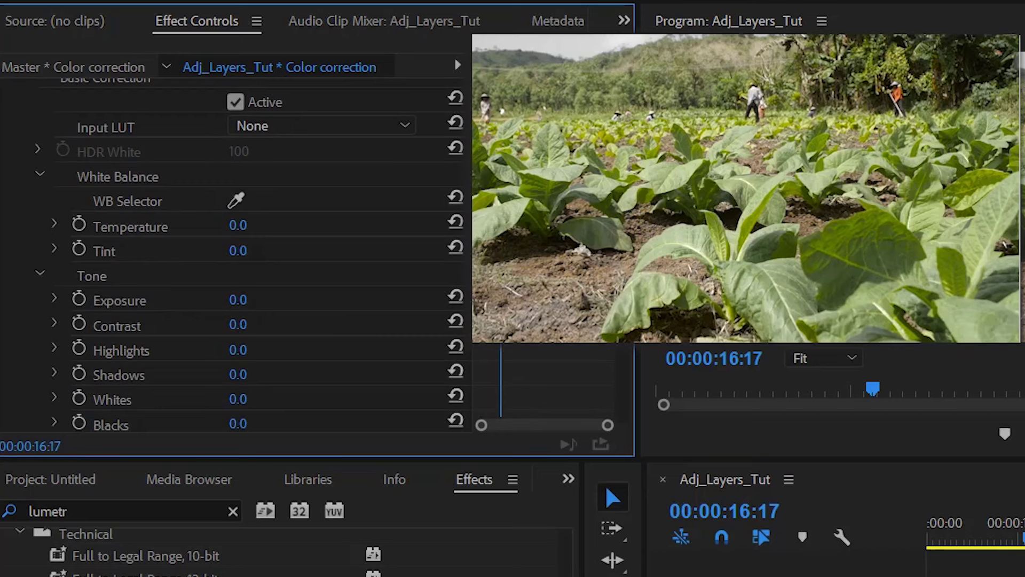
pyautogui.moveTo(238, 300)
pyautogui.mouseDown()
pyautogui.moveTo(277, 300)
pyautogui.moveTo(224, 299)
pyautogui.mouseUp()
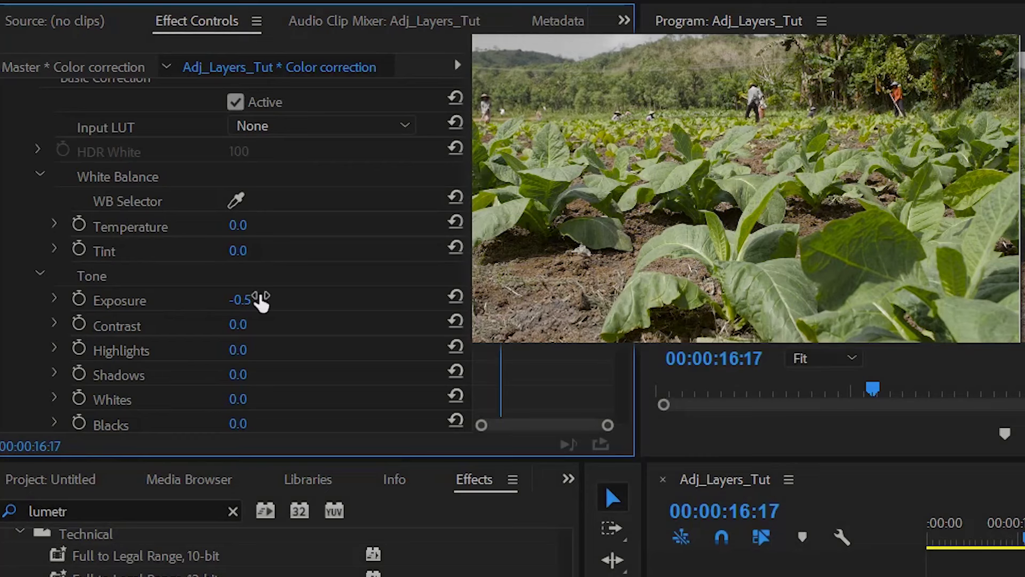
pyautogui.moveTo(237, 325); pyautogui.dragTo(266, 326)
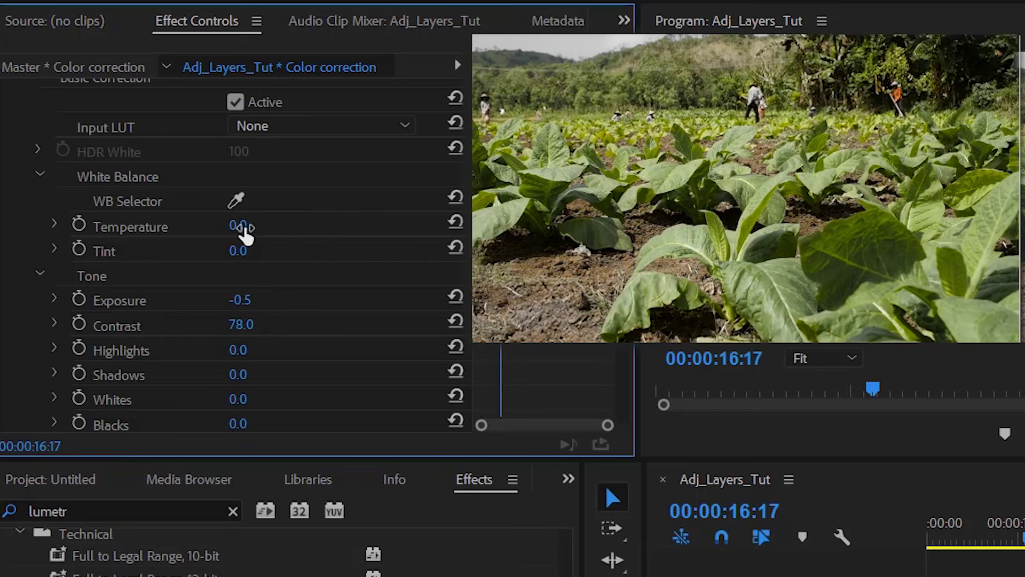
# Step: Raise Temperature to 47 and Highlights to 61, and lower Shadows to -19
pyautogui.moveTo(238, 225); pyautogui.dragTo(262, 225)
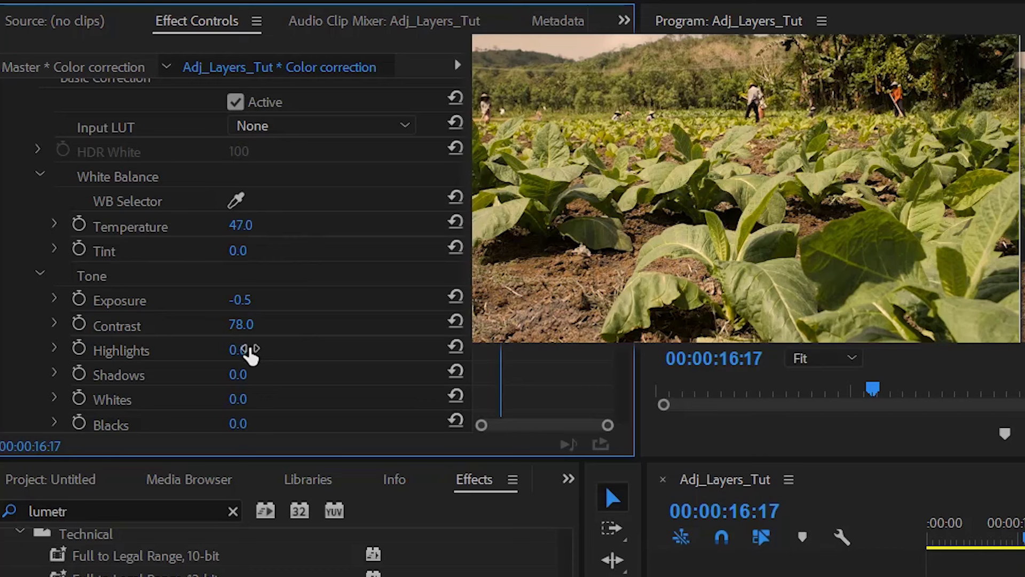
pyautogui.moveTo(245, 350); pyautogui.dragTo(277, 351)
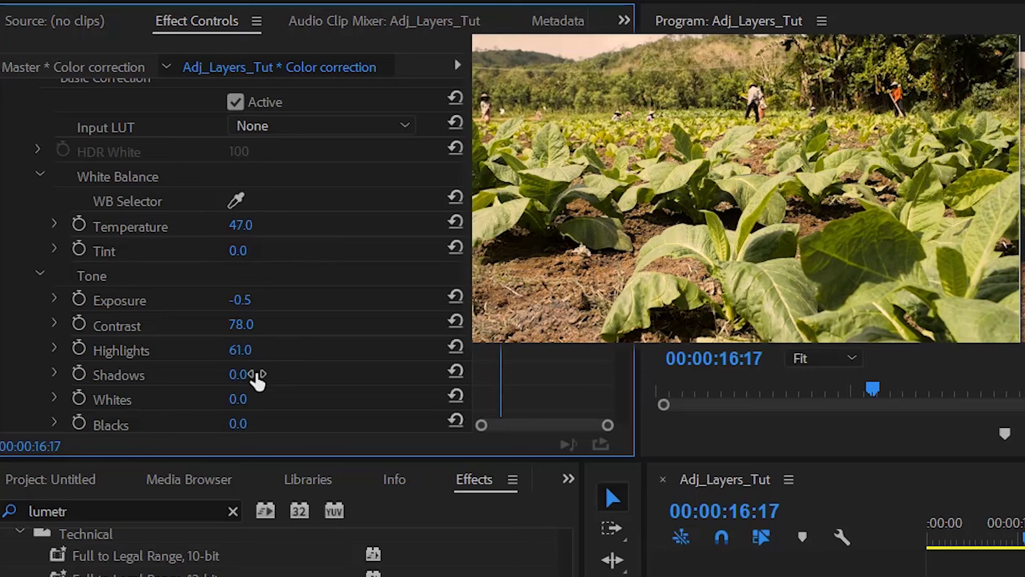
pyautogui.moveTo(261, 376); pyautogui.dragTo(250, 376)
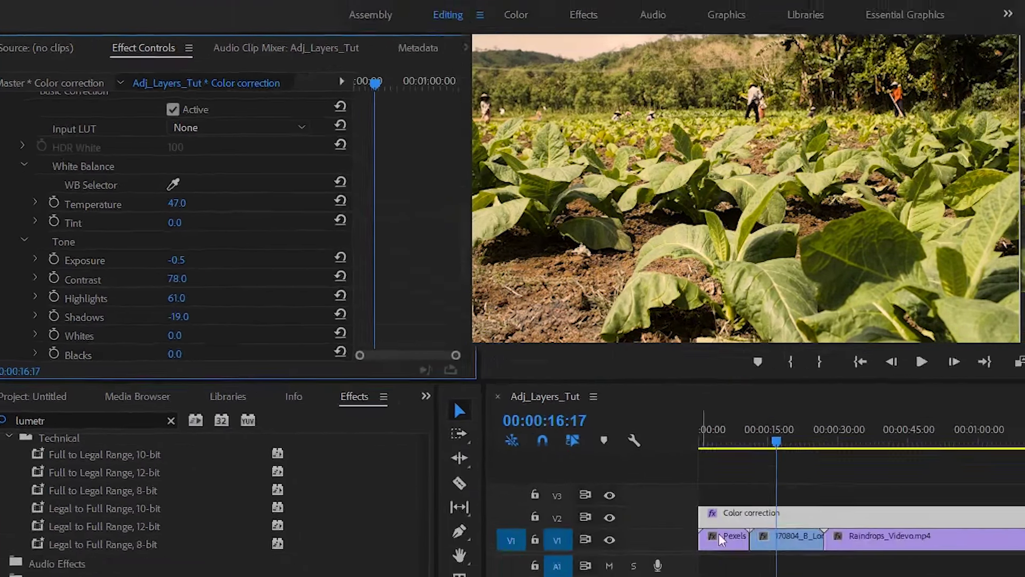
pyautogui.moveTo(636, 386)
pyautogui.mouseDown()
pyautogui.moveTo(681, 387)
pyautogui.moveTo(613, 412)
pyautogui.moveTo(637, 417)
pyautogui.mouseUp()
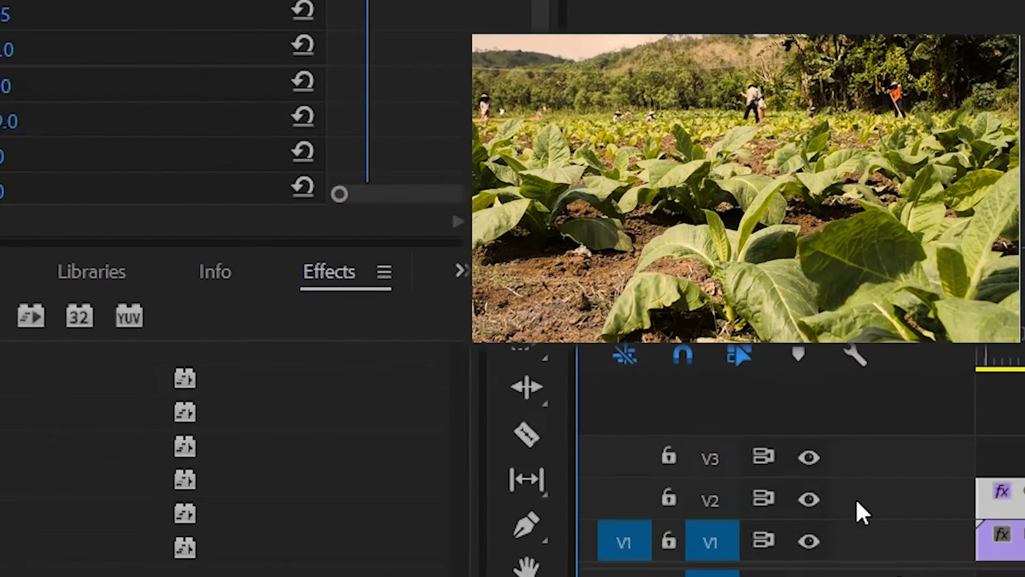
pyautogui.click(810, 499)
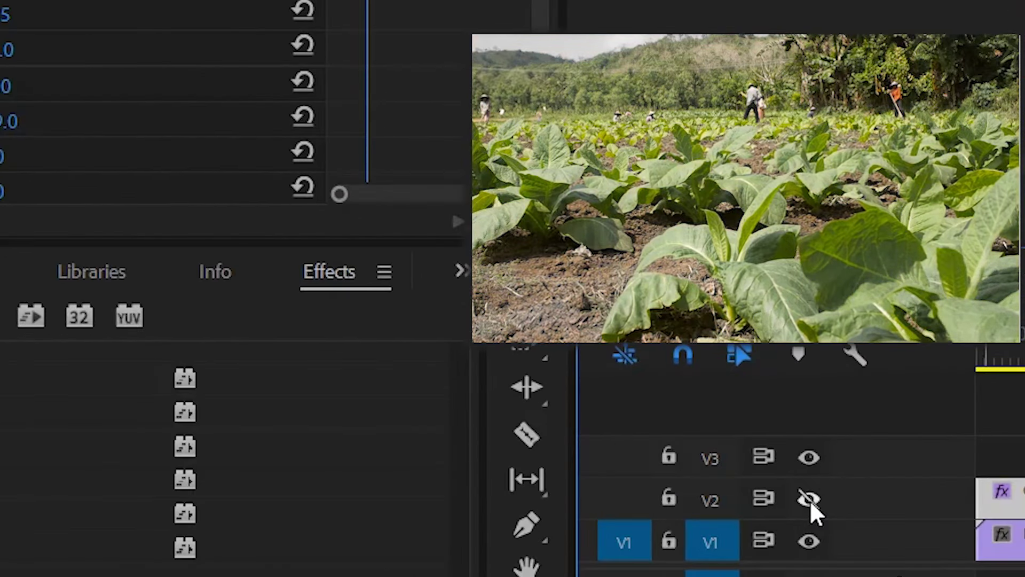
pyautogui.click(810, 500)
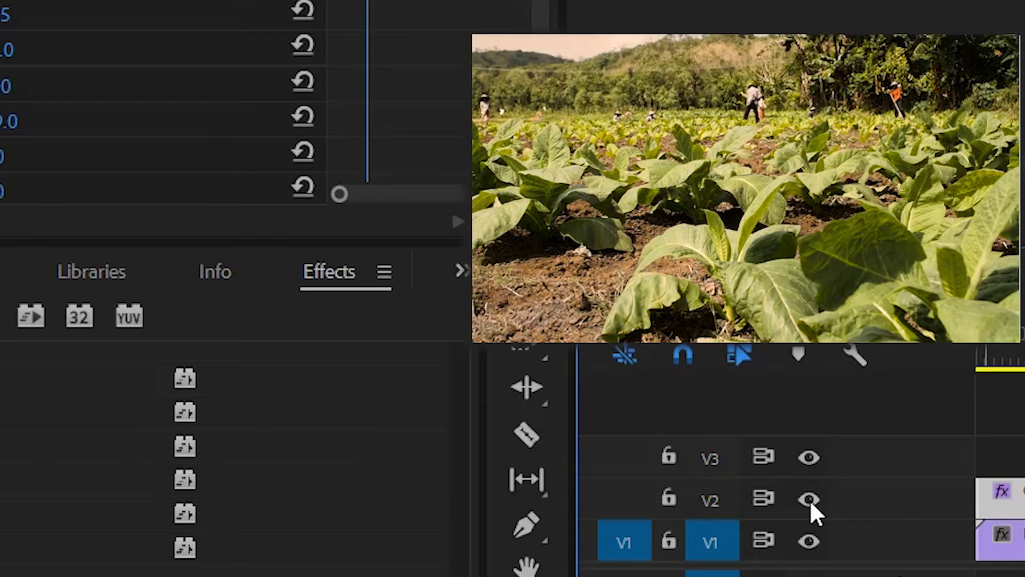
pyautogui.click(810, 500)
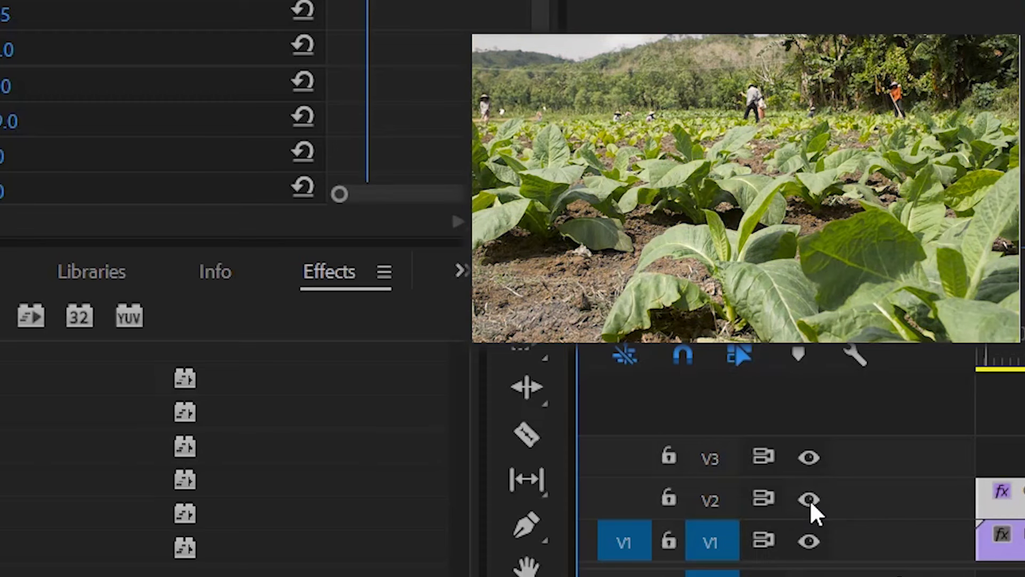
pyautogui.click(809, 500)
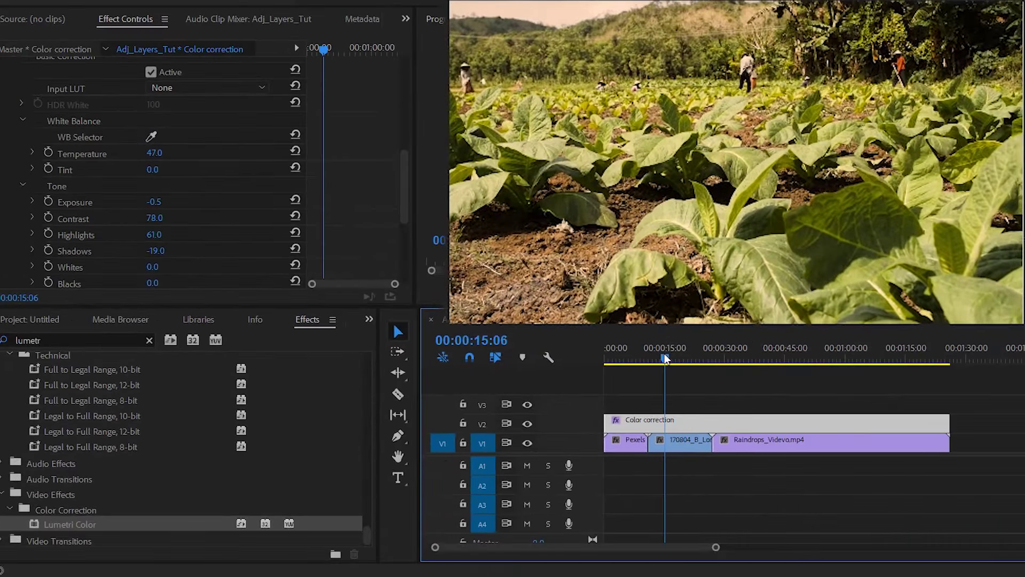
pyautogui.moveTo(666, 359); pyautogui.dragTo(710, 371)
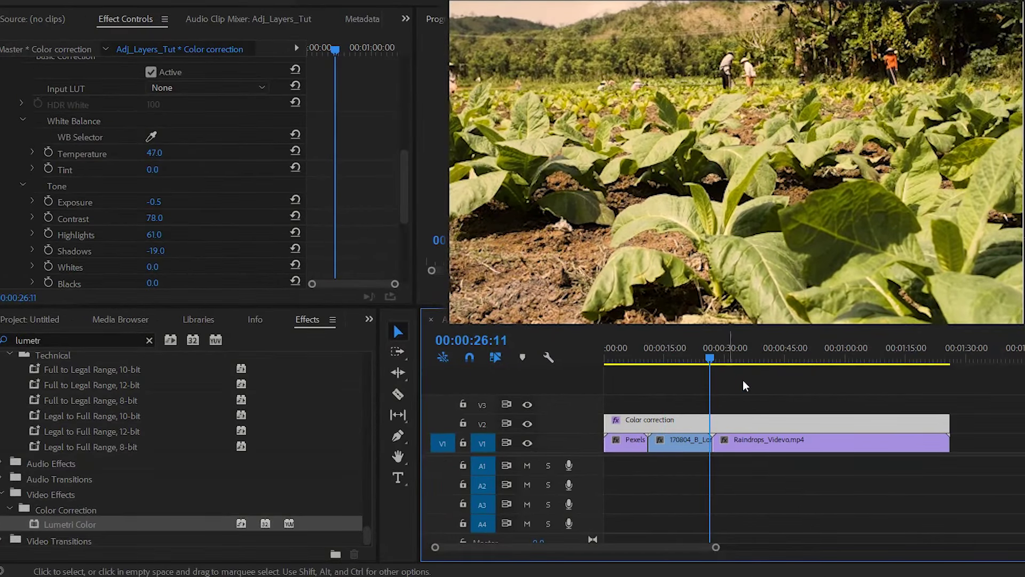
pyautogui.moveTo(949, 423); pyautogui.dragTo(710, 422)
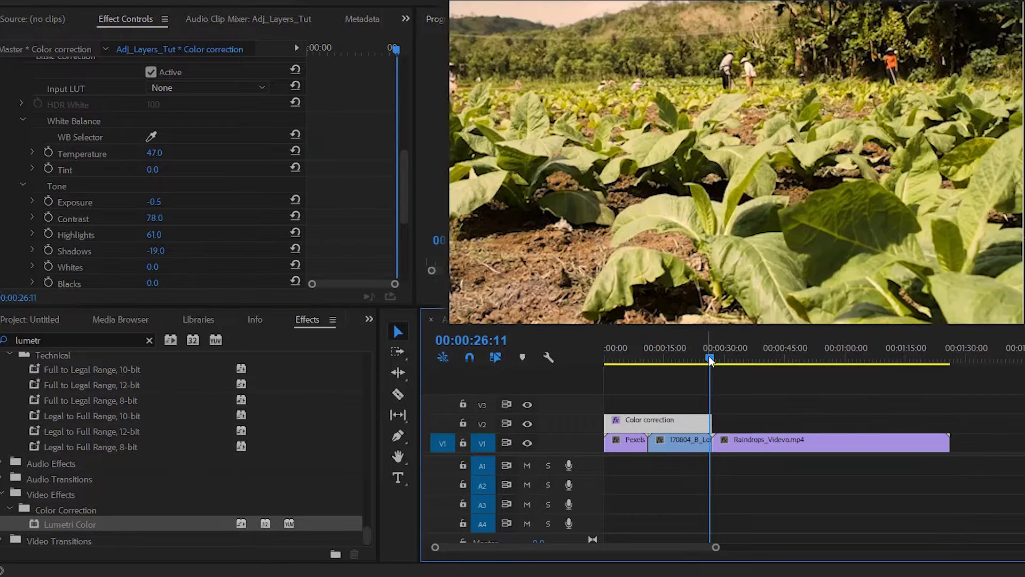
pyautogui.moveTo(710, 359)
pyautogui.mouseDown()
pyautogui.moveTo(638, 361)
pyautogui.moveTo(733, 382)
pyautogui.mouseUp()
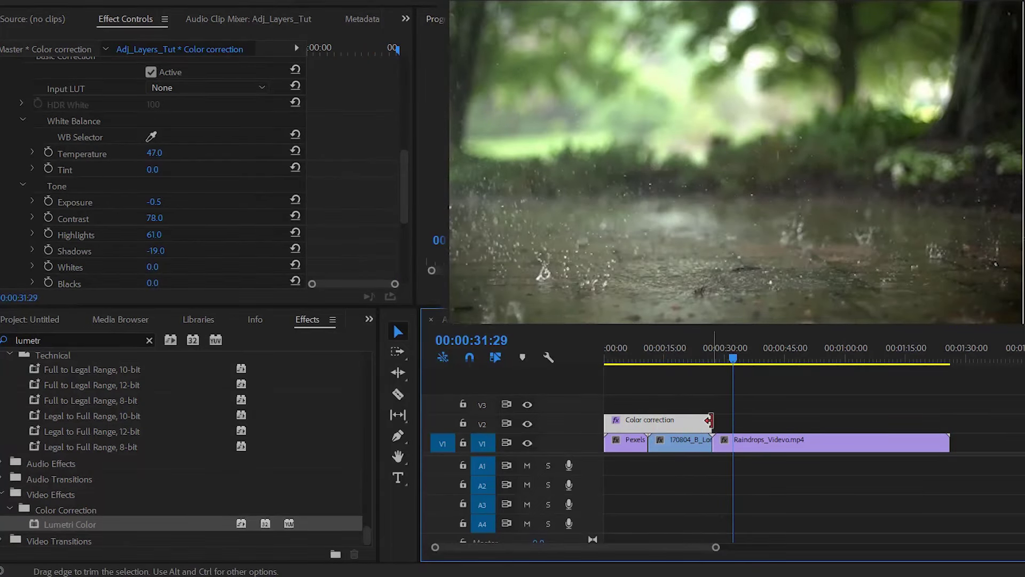
pyautogui.moveTo(710, 414)
pyautogui.mouseDown()
pyautogui.moveTo(849, 432)
pyautogui.moveTo(949, 424)
pyautogui.mouseUp()
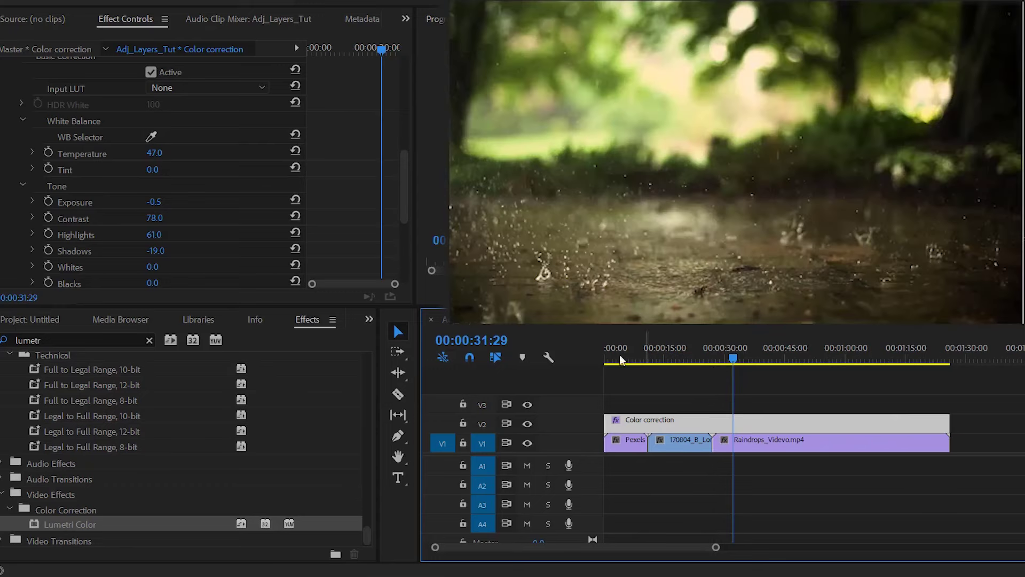
pyautogui.click(527, 424)
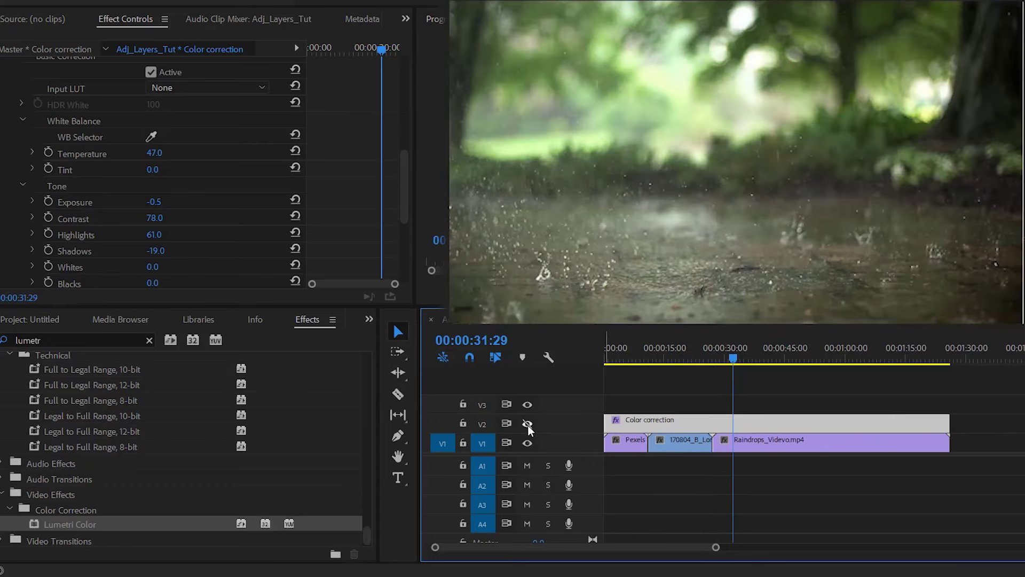
pyautogui.click(528, 424)
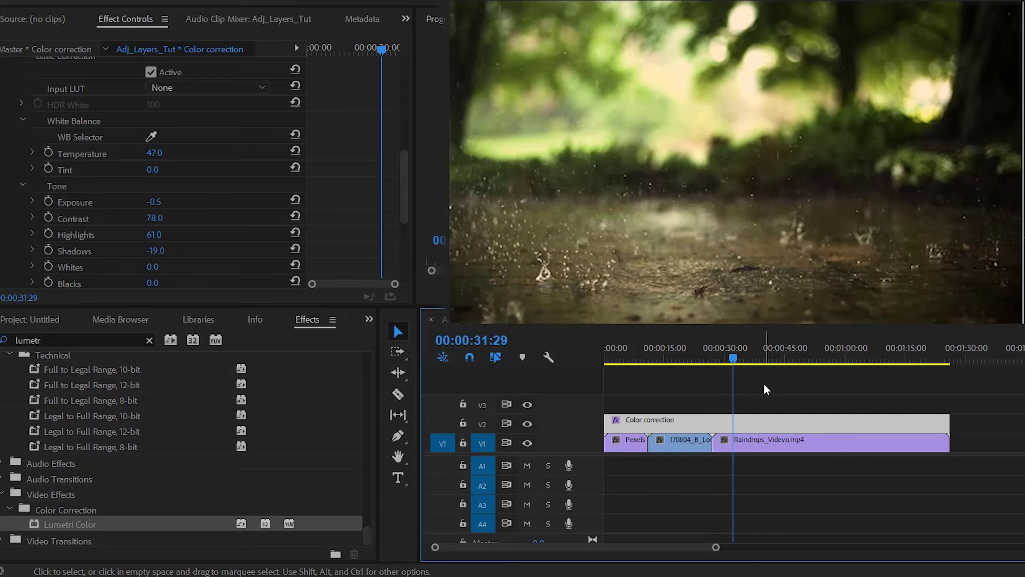
pyautogui.moveTo(730, 357)
pyautogui.mouseDown()
pyautogui.moveTo(685, 360)
pyautogui.moveTo(731, 358)
pyautogui.mouseUp()
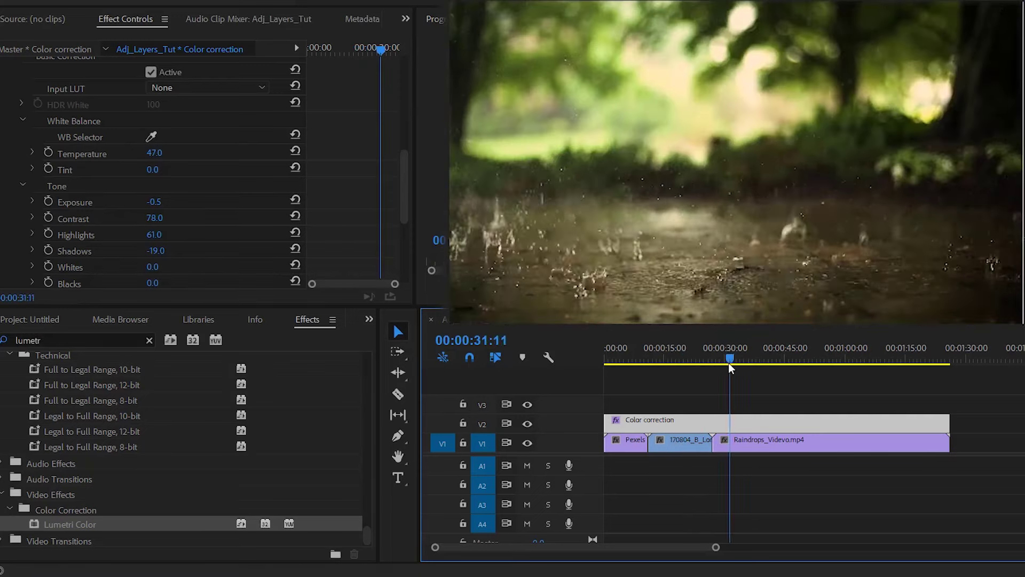
pyautogui.click(673, 403)
pyautogui.click(652, 422)
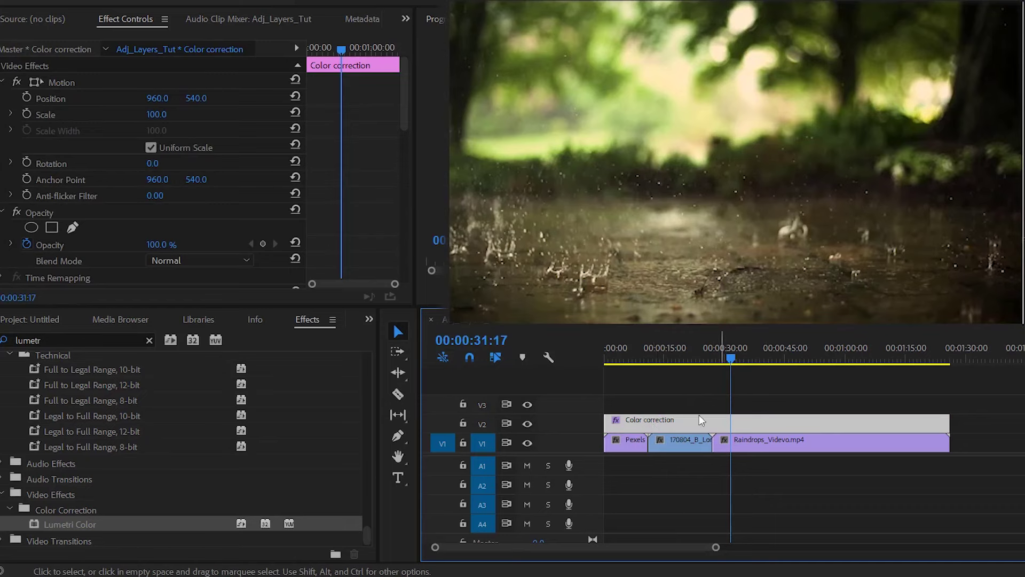
pyautogui.moveTo(731, 357); pyautogui.dragTo(738, 357)
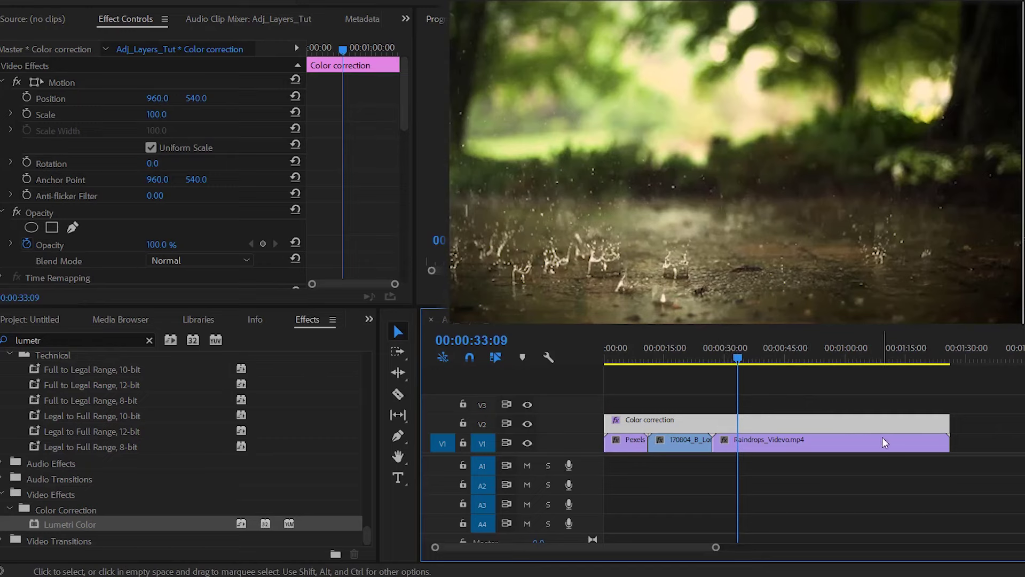
pyautogui.click(668, 441)
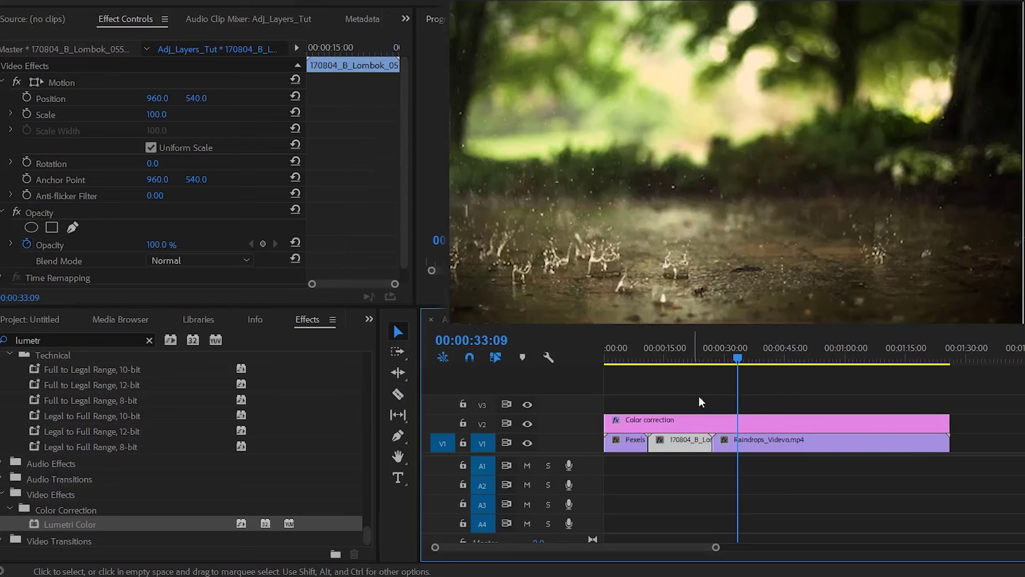
pyautogui.click(687, 369)
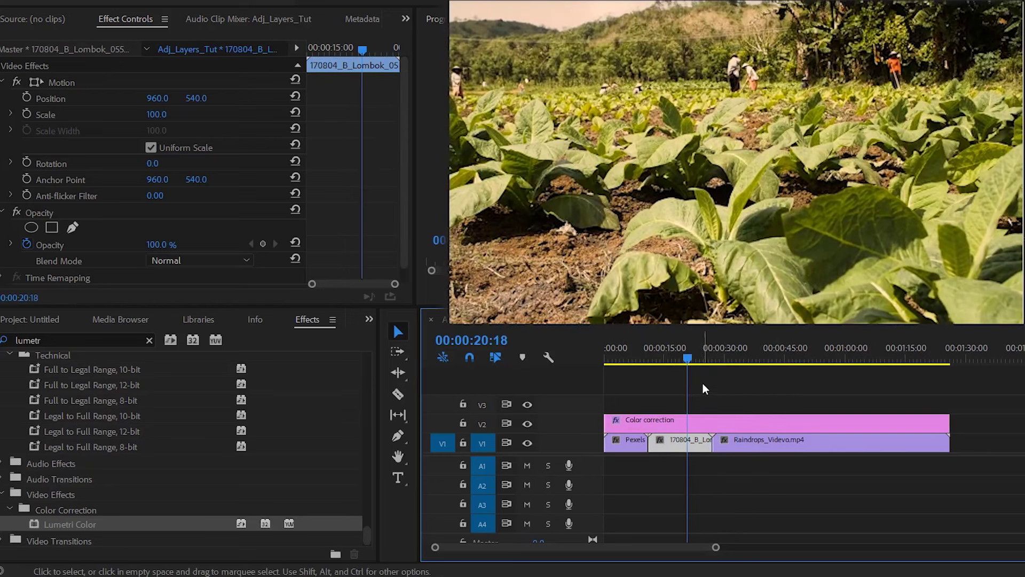
pyautogui.moveTo(694, 440); pyautogui.dragTo(692, 398)
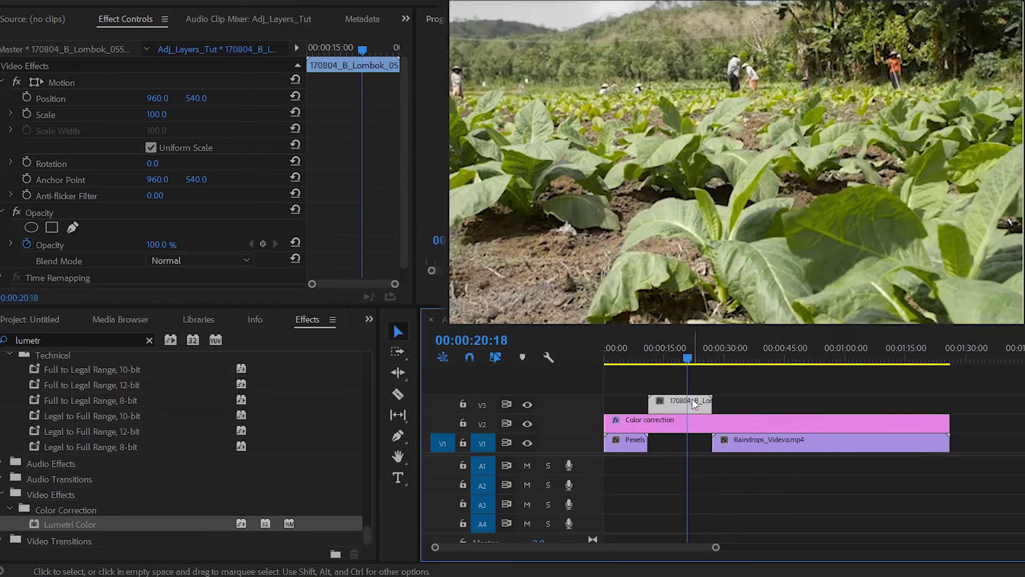
pyautogui.moveTo(687, 361)
pyautogui.mouseDown()
pyautogui.moveTo(729, 356)
pyautogui.moveTo(686, 361)
pyautogui.mouseUp()
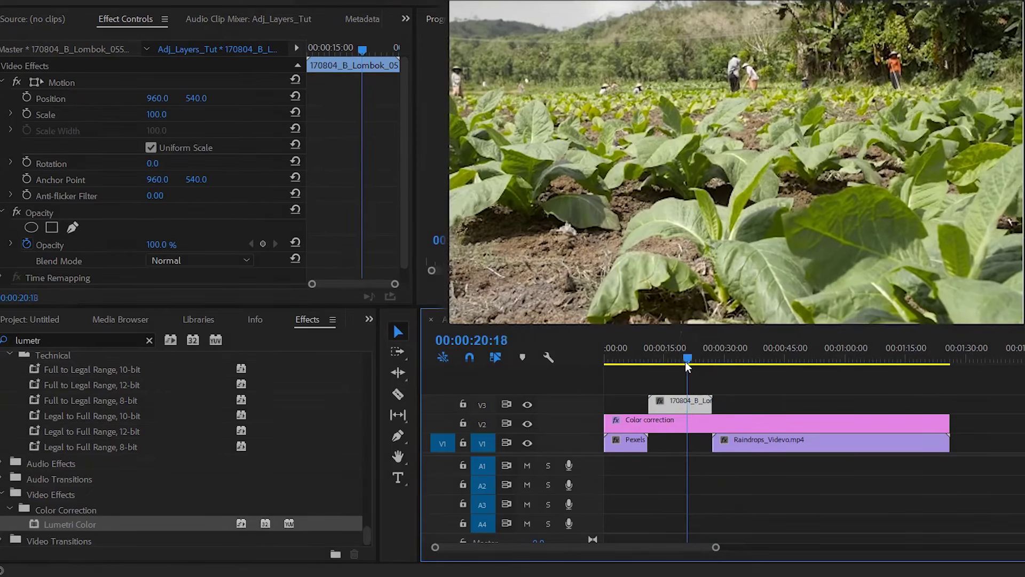
pyautogui.click(672, 425)
pyautogui.moveTo(747, 424); pyautogui.dragTo(748, 385)
pyautogui.moveTo(652, 356); pyautogui.dragTo(750, 358)
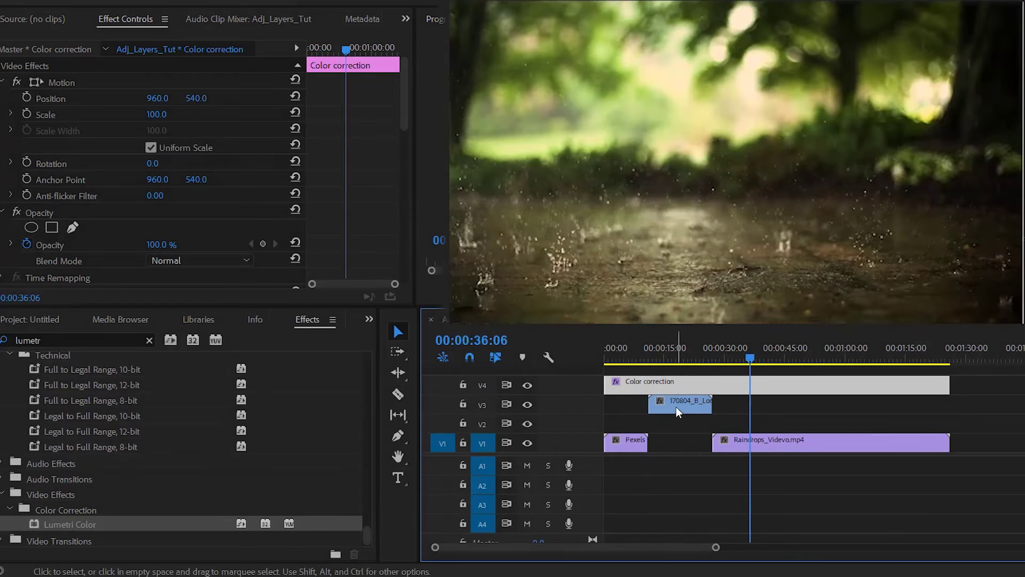
pyautogui.hotkey('ctrl', 'z')
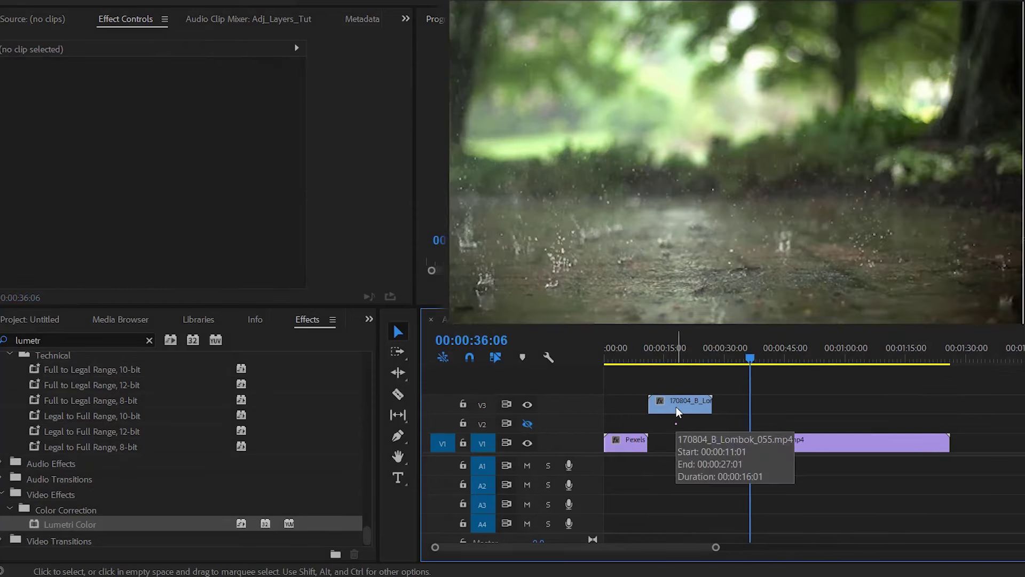
pyautogui.hotkey('ctrl', 'z')
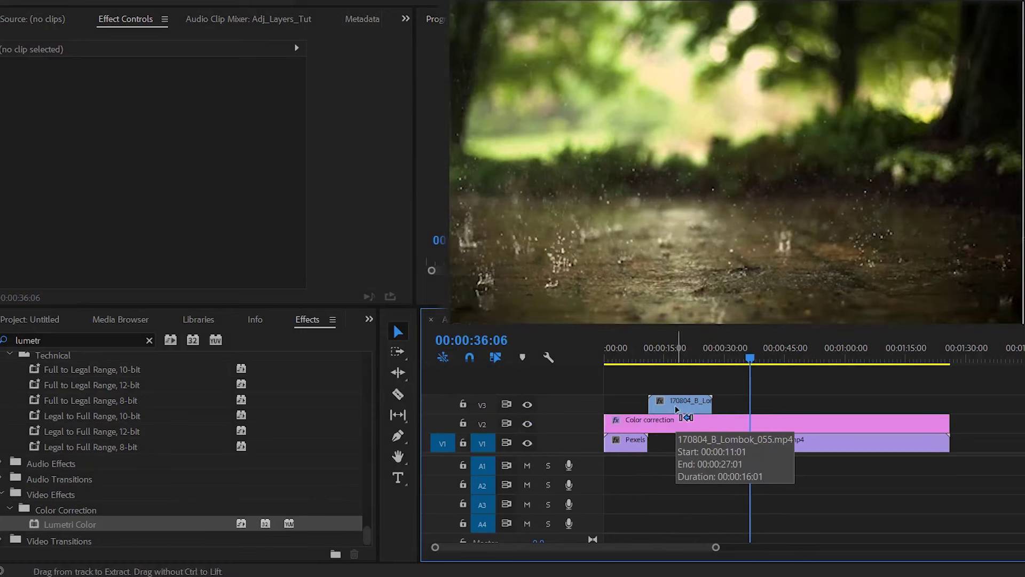
pyautogui.hotkey('ctrl', 'z')
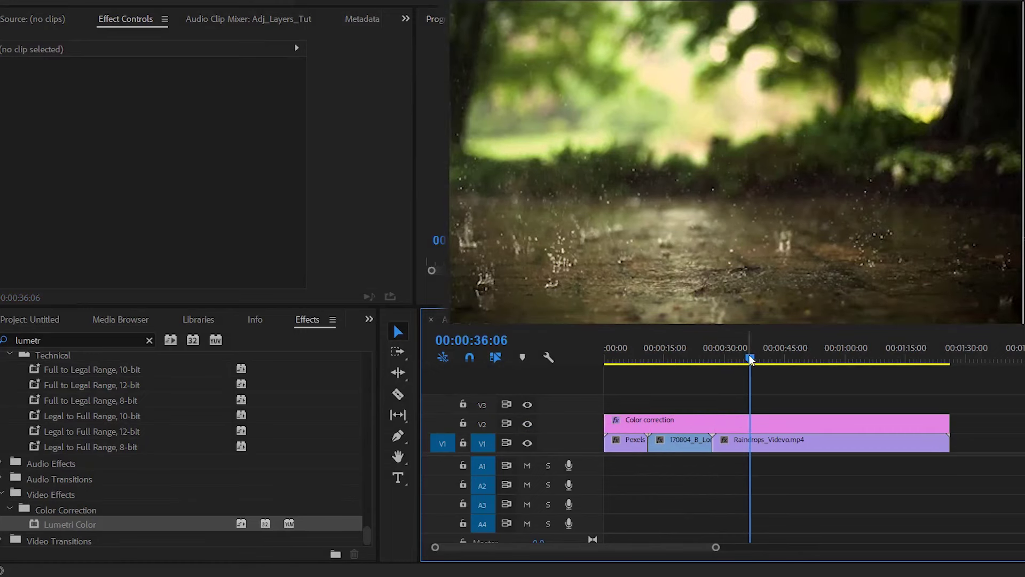
pyautogui.moveTo(750, 358); pyautogui.dragTo(656, 369)
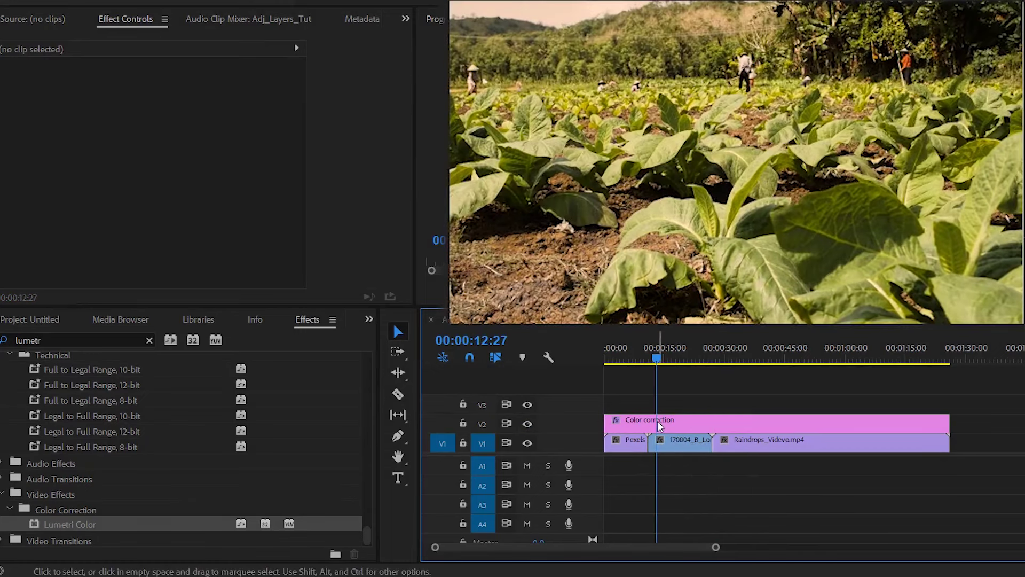
# Step: Create a second adjustment layer in the project bin with default settings
pyautogui.click(657, 421)
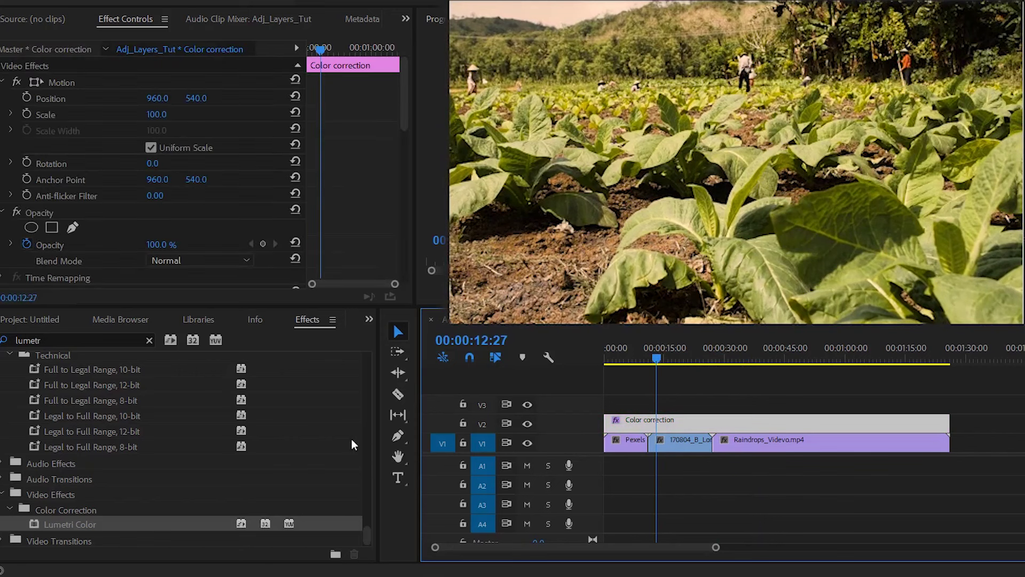
pyautogui.click(30, 327)
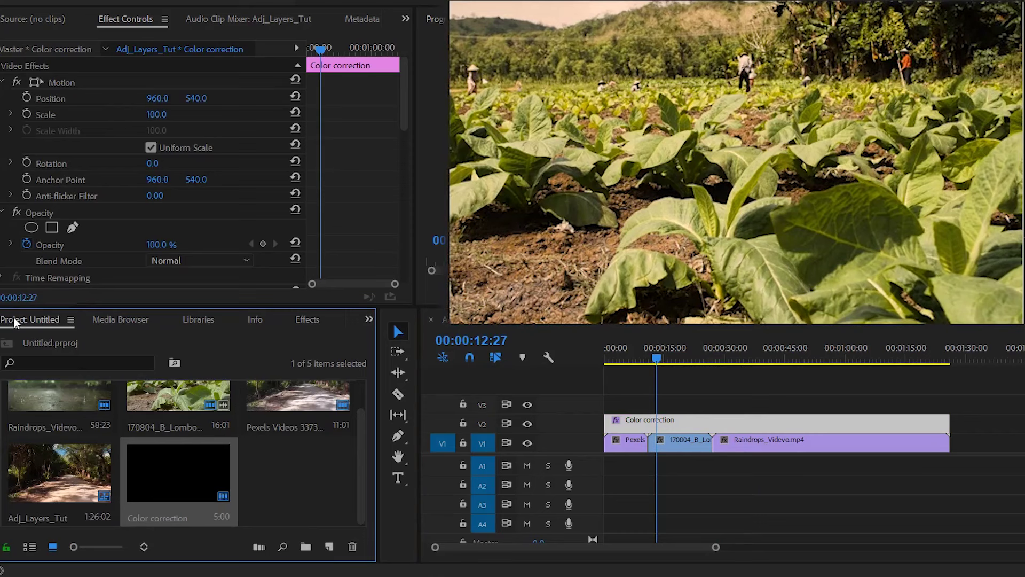
pyautogui.click(331, 546)
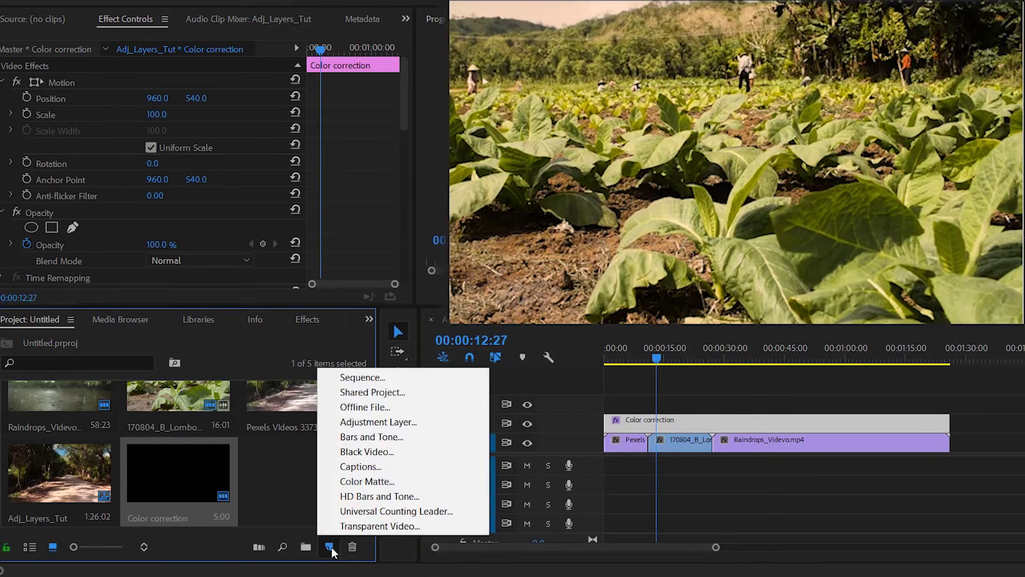
pyautogui.click(386, 422)
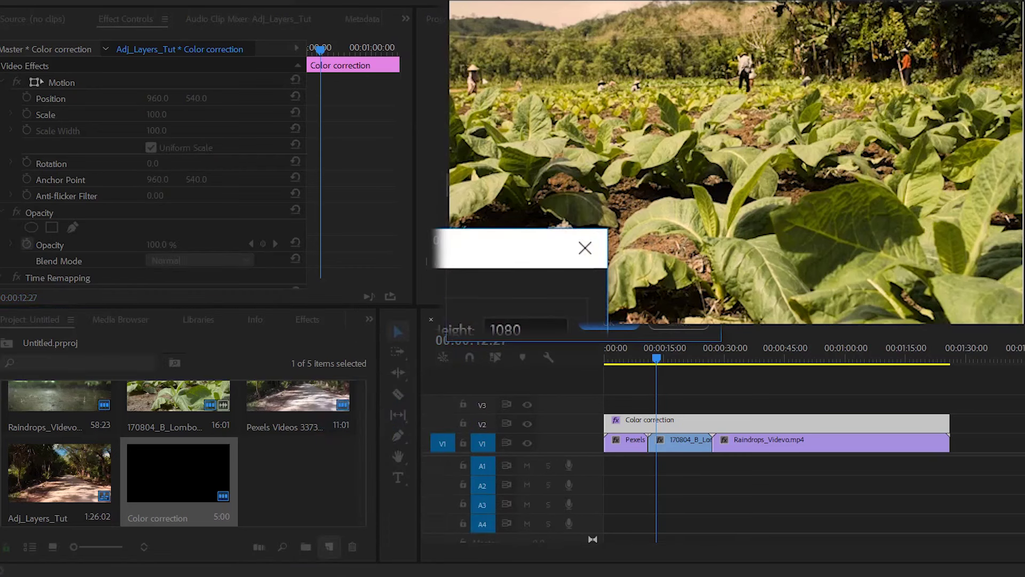
pyautogui.click(608, 329)
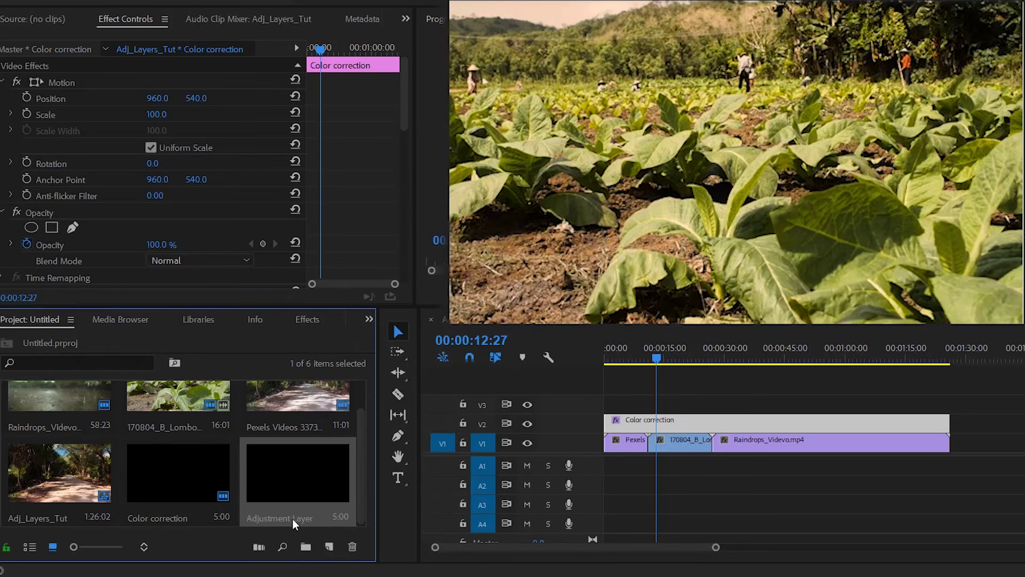
# Step: Rename the new adjustment layer to 'Black and white'
pyautogui.click(287, 517)
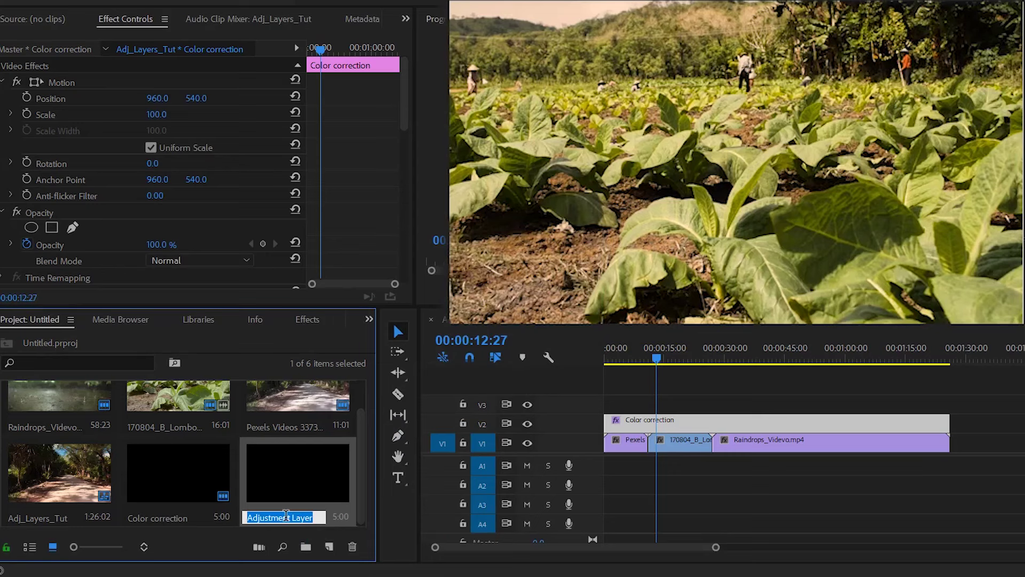
pyautogui.write('Black an')
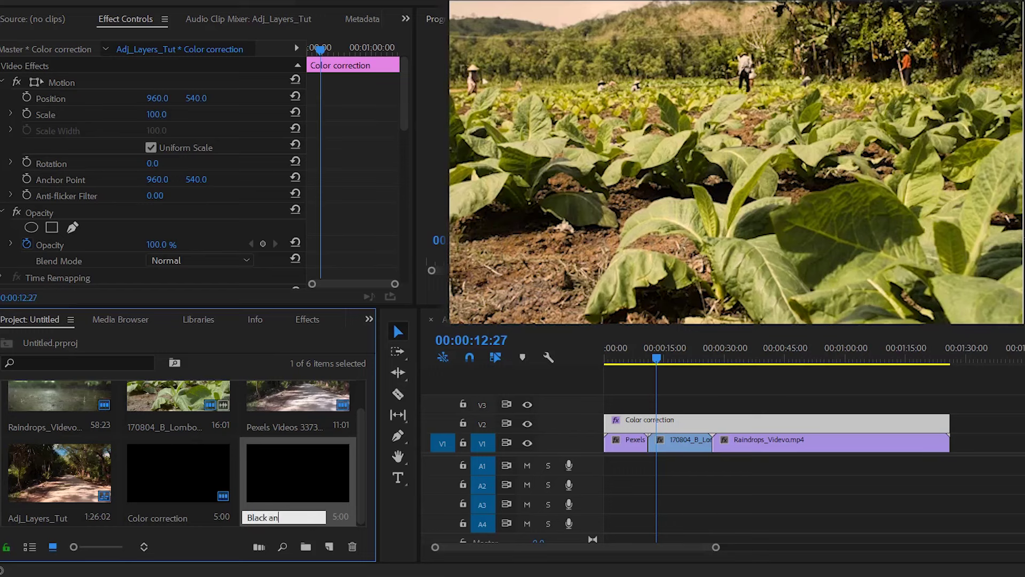
pyautogui.write('d white')
pyautogui.click(213, 477)
pyautogui.click(278, 474)
# Step: Place the Black and white layer on track V3 and trim its start slightly earlier
pyautogui.moveTo(280, 475); pyautogui.dragTo(658, 407)
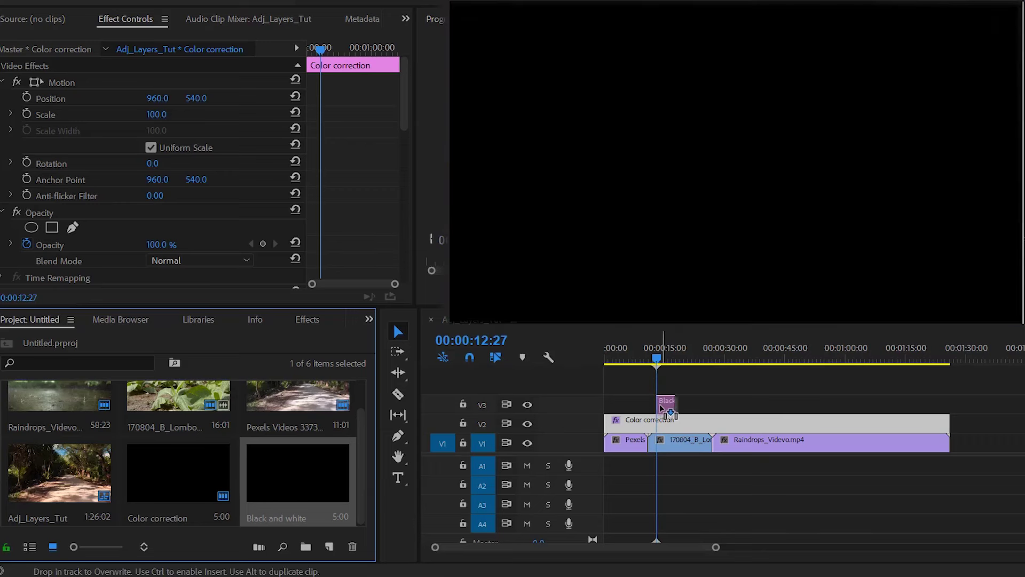
pyautogui.moveTo(656, 362); pyautogui.dragTo(648, 361)
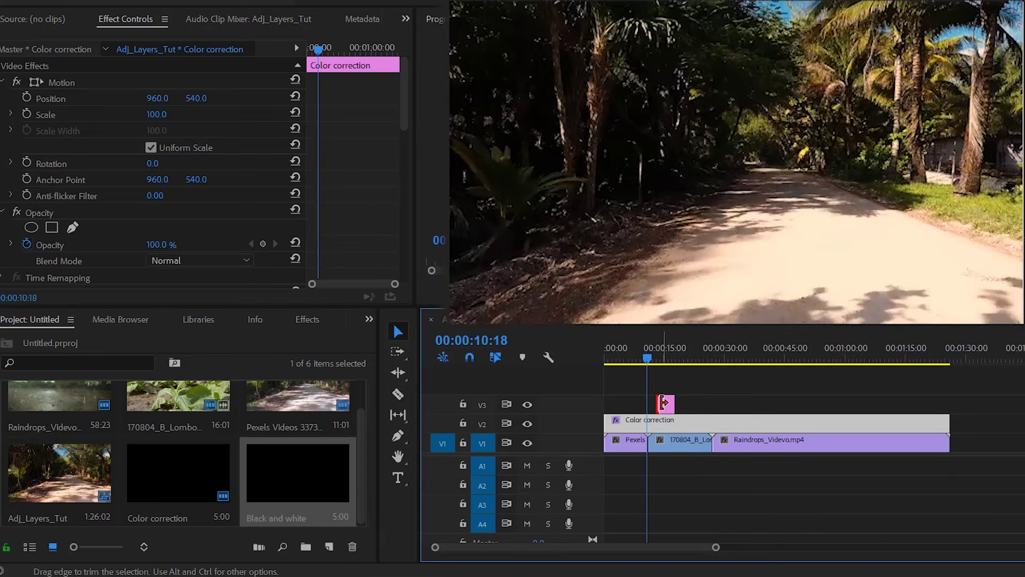
pyautogui.moveTo(662, 404)
pyautogui.mouseDown()
pyautogui.moveTo(649, 404)
pyautogui.moveTo(712, 405)
pyautogui.mouseUp()
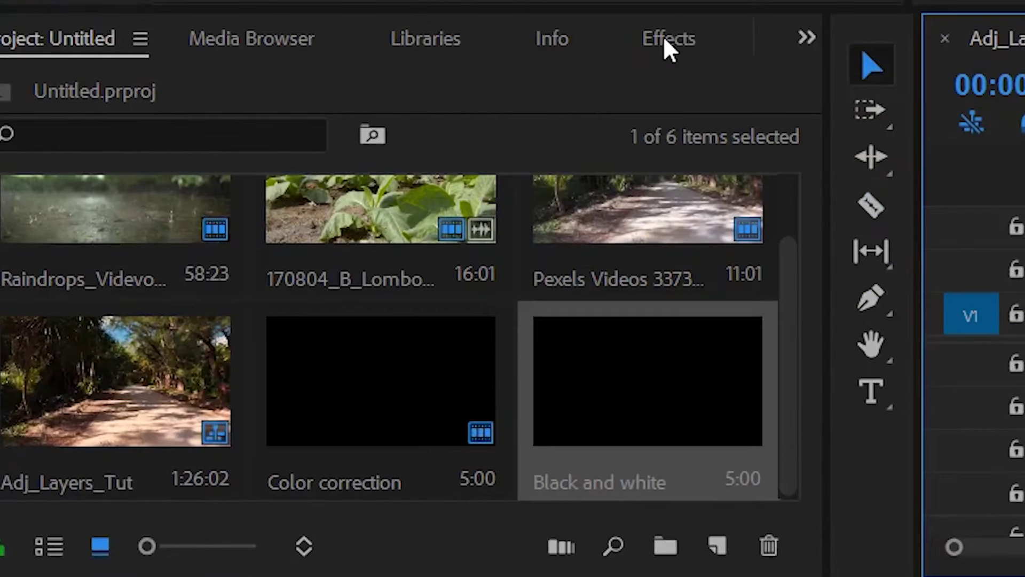
# Step: Search 'tint' in Effects and apply Tint to the V3 layer, turning the preview greyscale
pyautogui.click(665, 40)
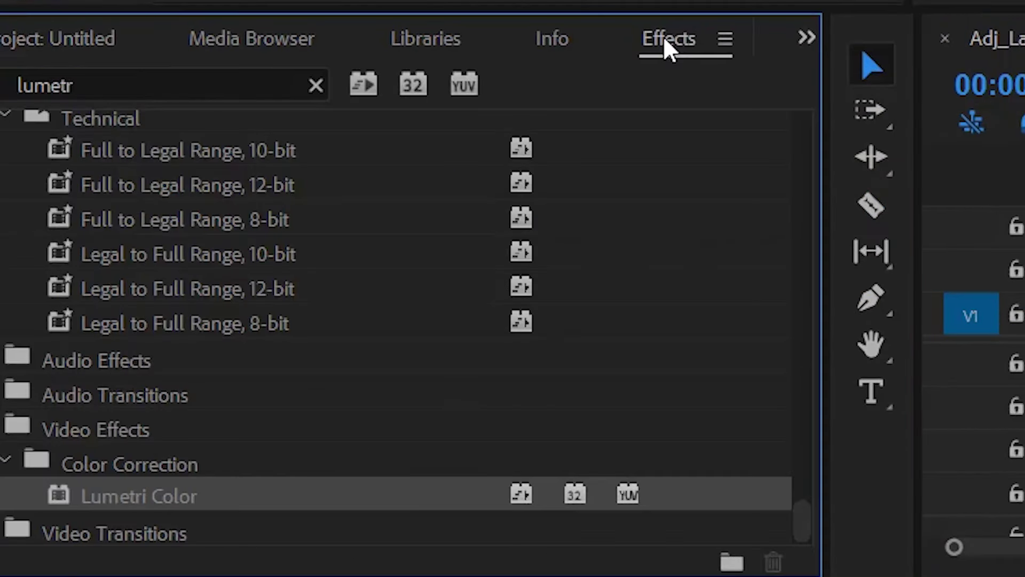
pyautogui.click(167, 85)
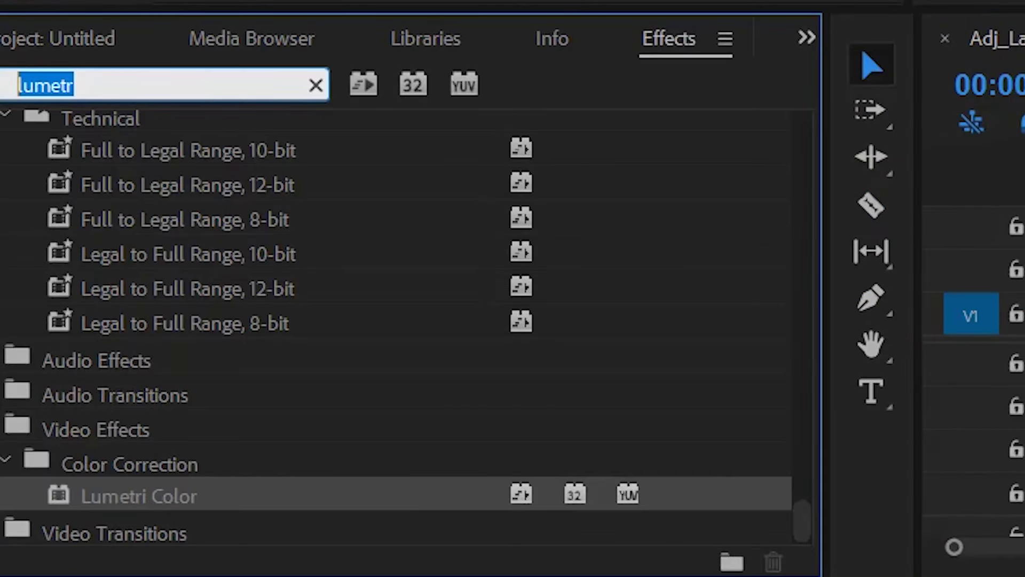
pyautogui.write('ti')
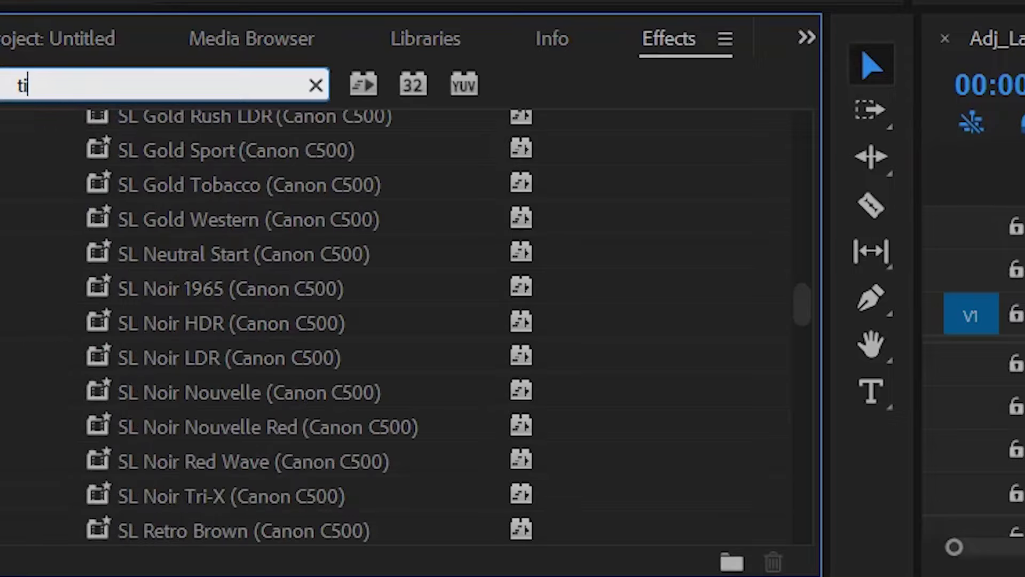
pyautogui.write('nt')
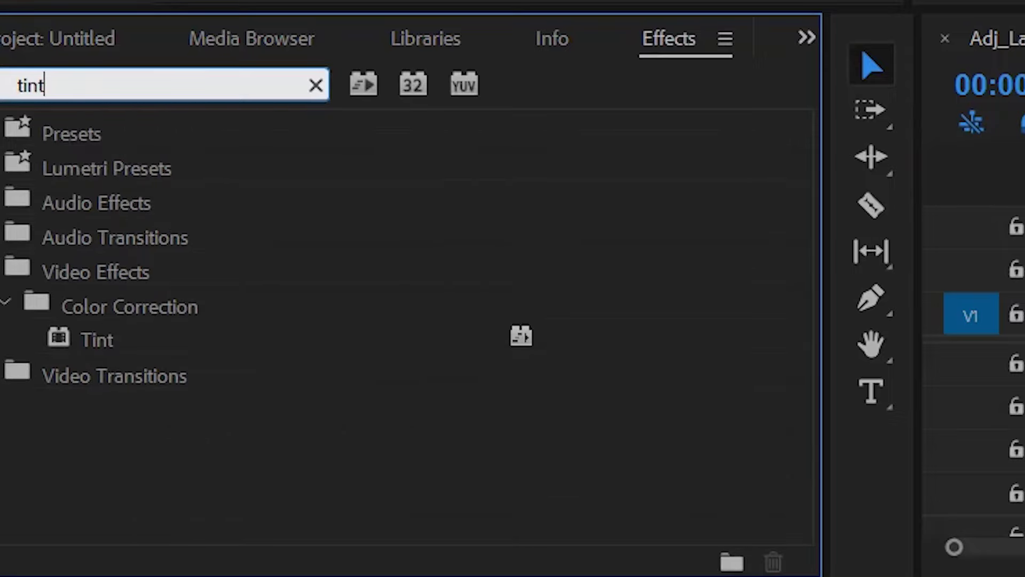
pyautogui.click(88, 350)
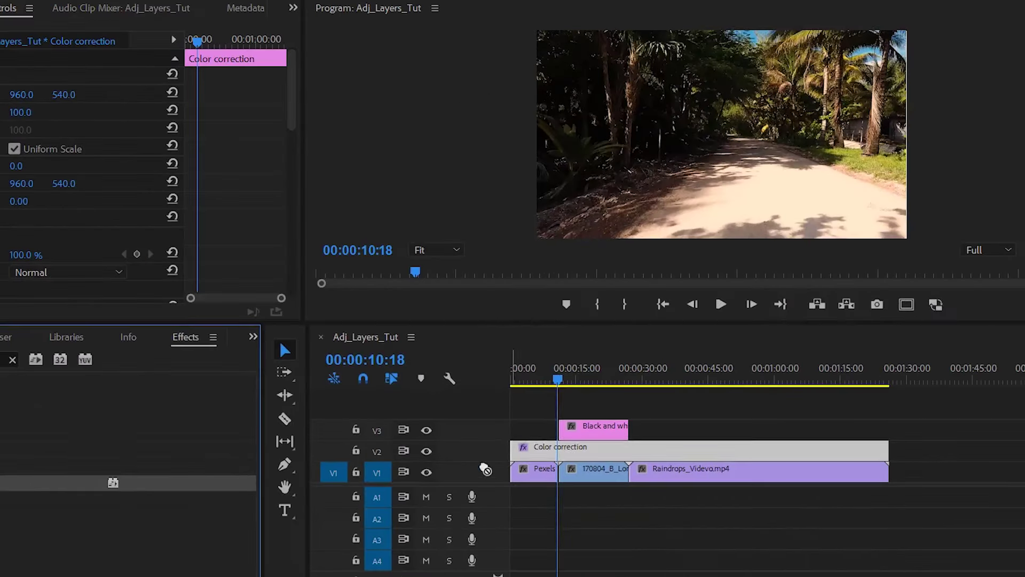
pyautogui.moveTo(88, 350); pyautogui.dragTo(599, 431)
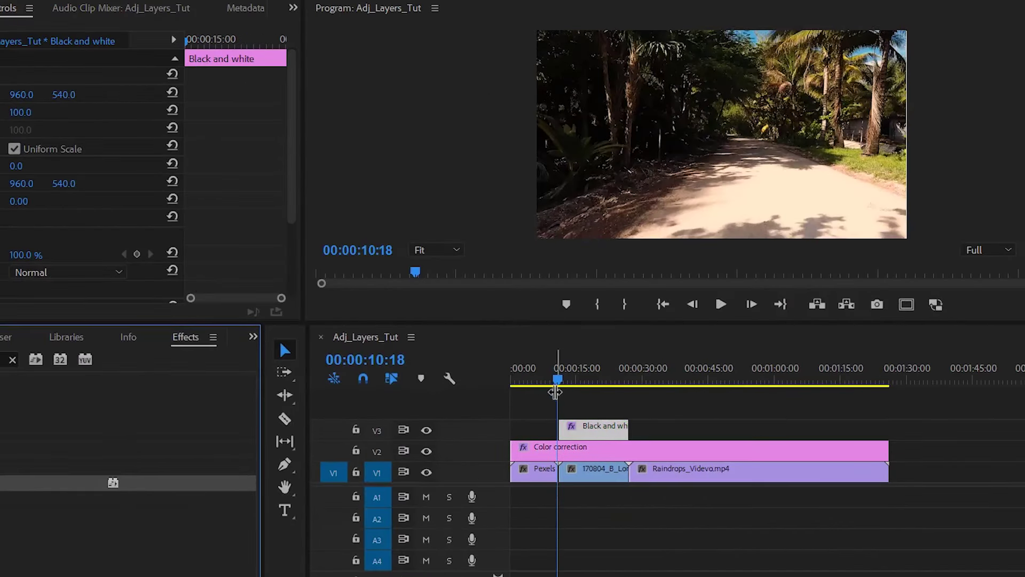
pyautogui.moveTo(558, 377); pyautogui.dragTo(566, 380)
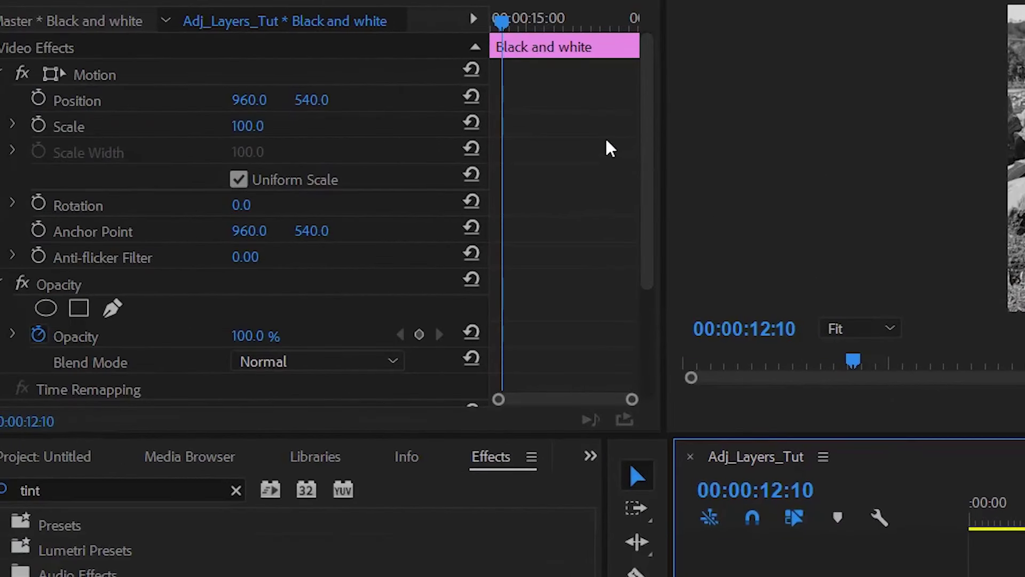
pyautogui.moveTo(290, 138); pyautogui.dragTo(295, 217)
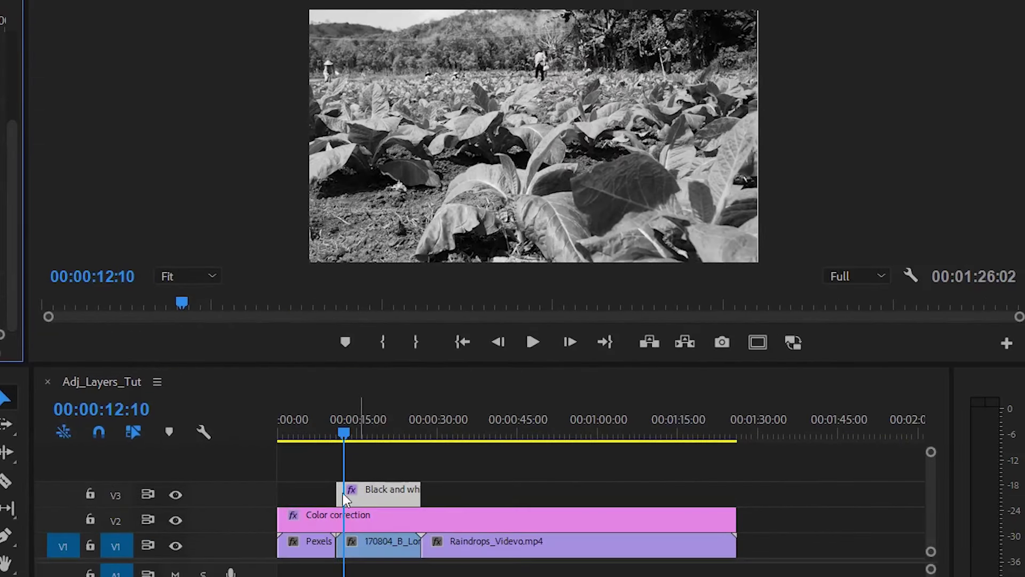
# Step: Toggle V3 off and on to compare, then extend the Black and white layer to the sequence end
pyautogui.click(175, 495)
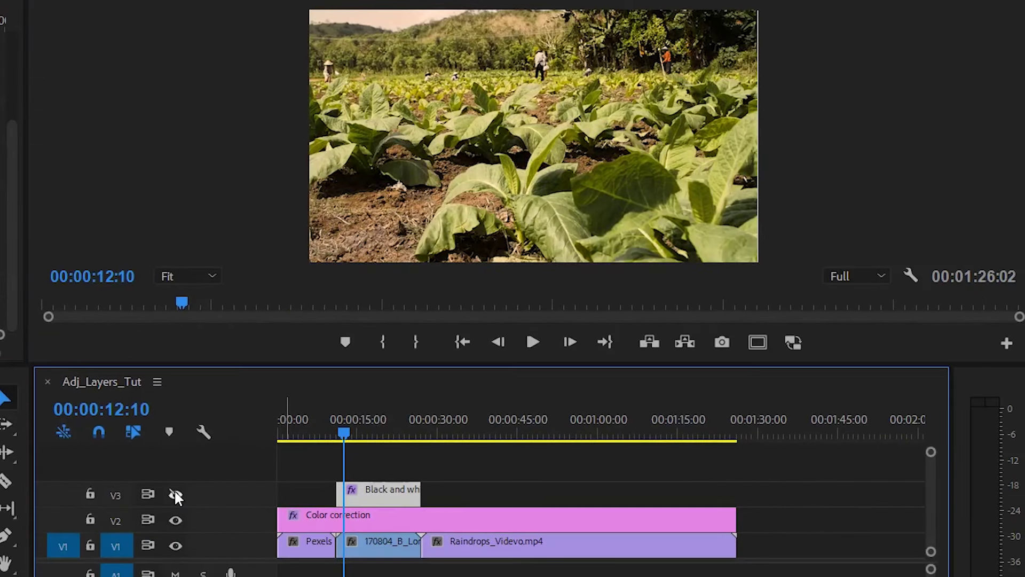
pyautogui.click(175, 495)
pyautogui.moveTo(412, 490); pyautogui.dragTo(736, 493)
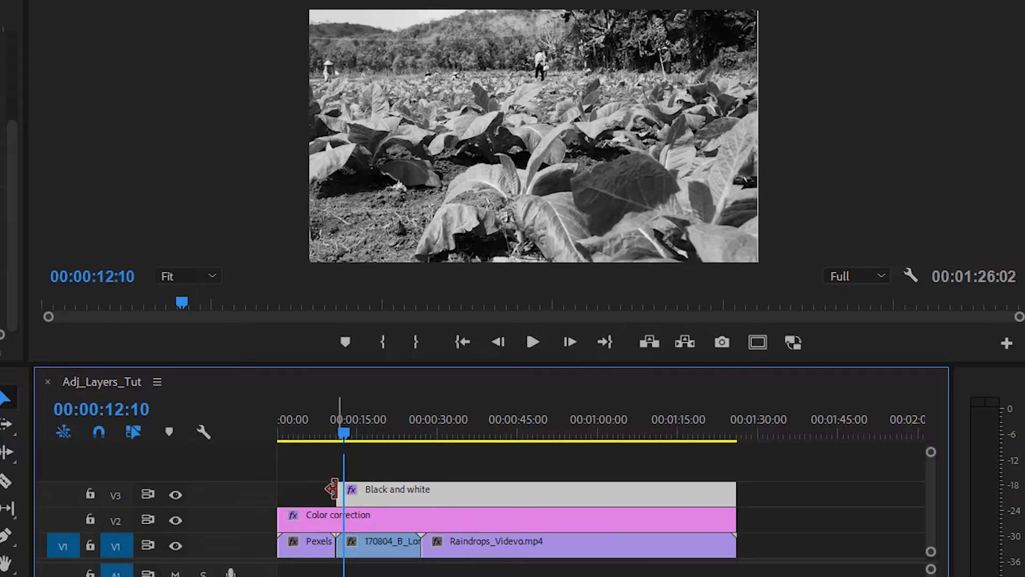
# Step: Extend the Black and white layer to 00:00, hide V3, and trim its end to 00:00:21:23
pyautogui.moveTo(333, 489); pyautogui.dragTo(277, 488)
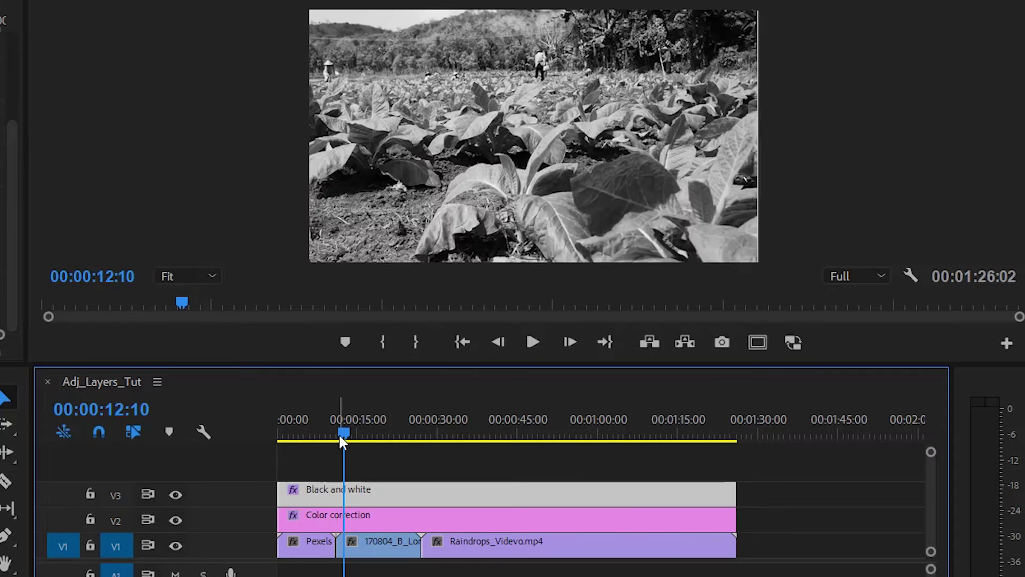
pyautogui.moveTo(342, 434)
pyautogui.mouseDown()
pyautogui.moveTo(434, 454)
pyautogui.moveTo(431, 470)
pyautogui.moveTo(462, 470)
pyautogui.mouseUp()
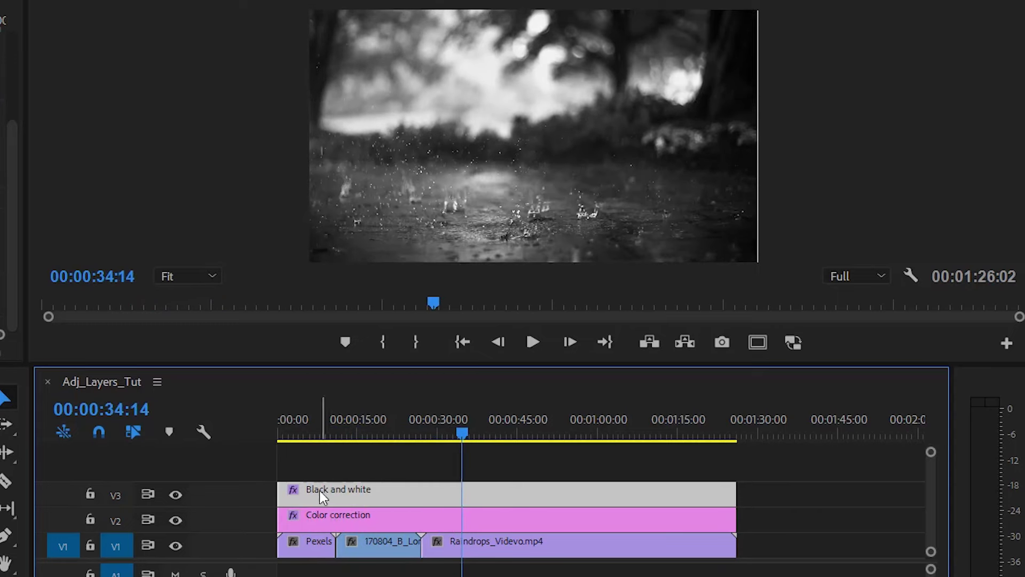
pyautogui.click(175, 495)
pyautogui.moveTo(466, 435); pyautogui.dragTo(395, 433)
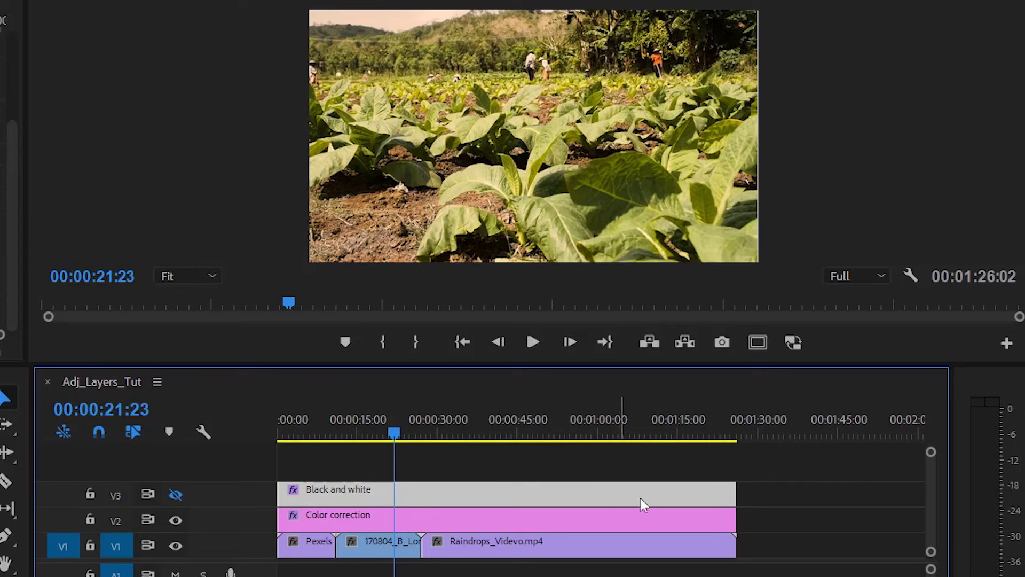
pyautogui.moveTo(729, 494); pyautogui.dragTo(394, 495)
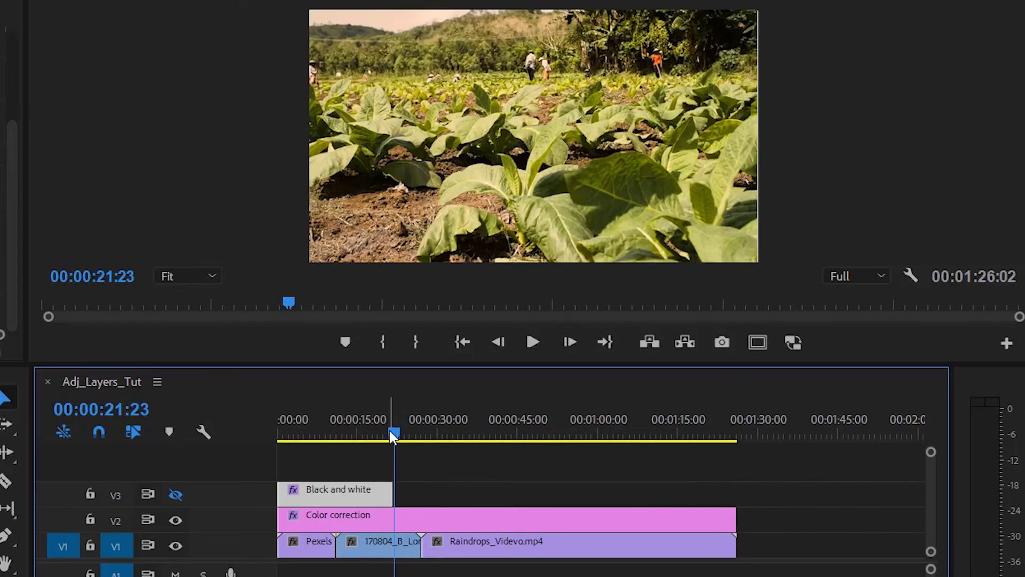
# Step: Make track V3 visible again with the playhead back at 00:00:13:20
pyautogui.moveTo(391, 435); pyautogui.dragTo(350, 435)
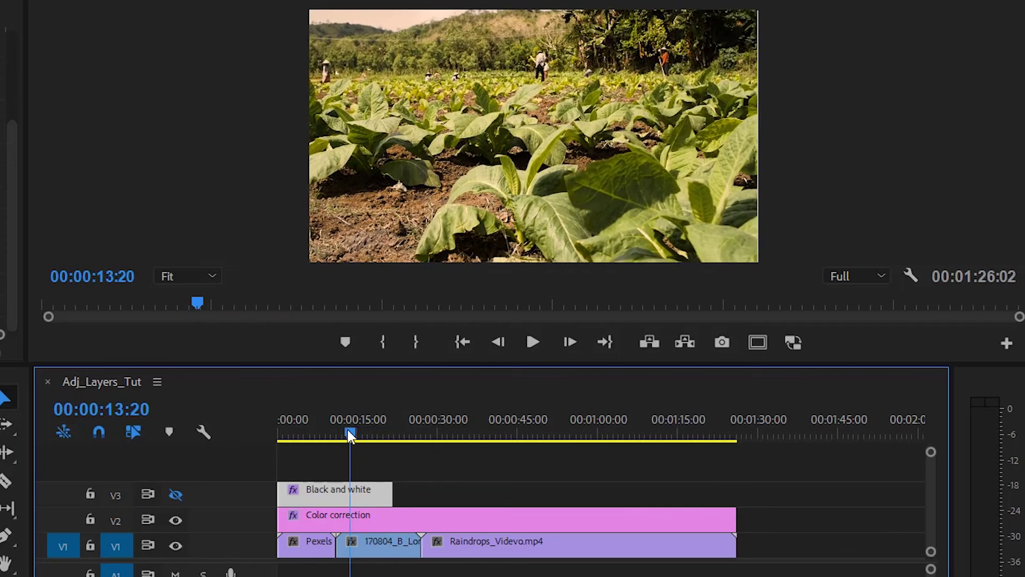
pyautogui.click(180, 496)
pyautogui.moveTo(392, 490); pyautogui.dragTo(396, 486)
# Step: Play back to 00:00:20:27, then stretch the Black and white layer to the sequence end
pyautogui.click(529, 341)
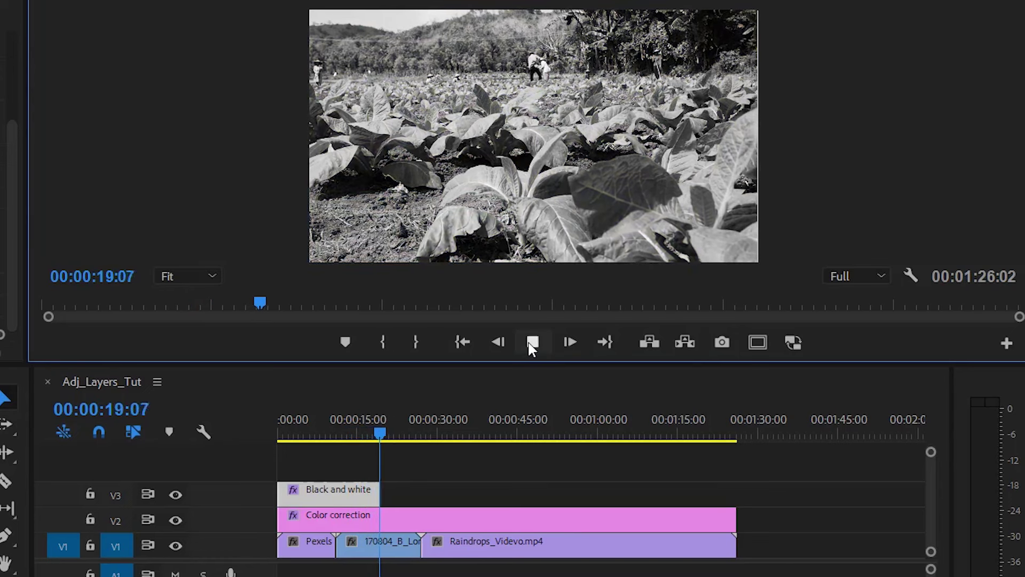
pyautogui.click(532, 345)
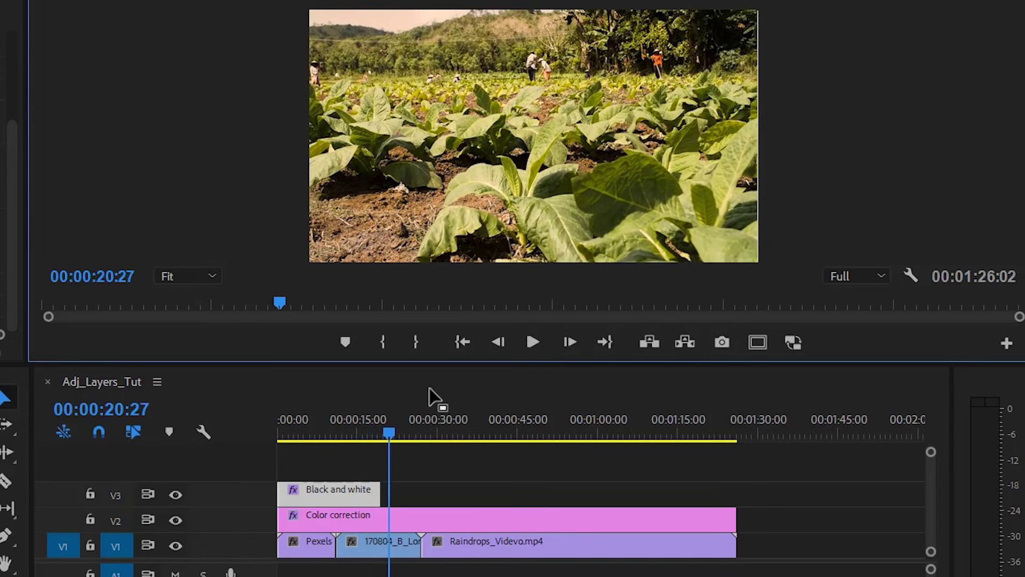
pyautogui.moveTo(392, 491); pyautogui.dragTo(737, 492)
pyautogui.click(334, 519)
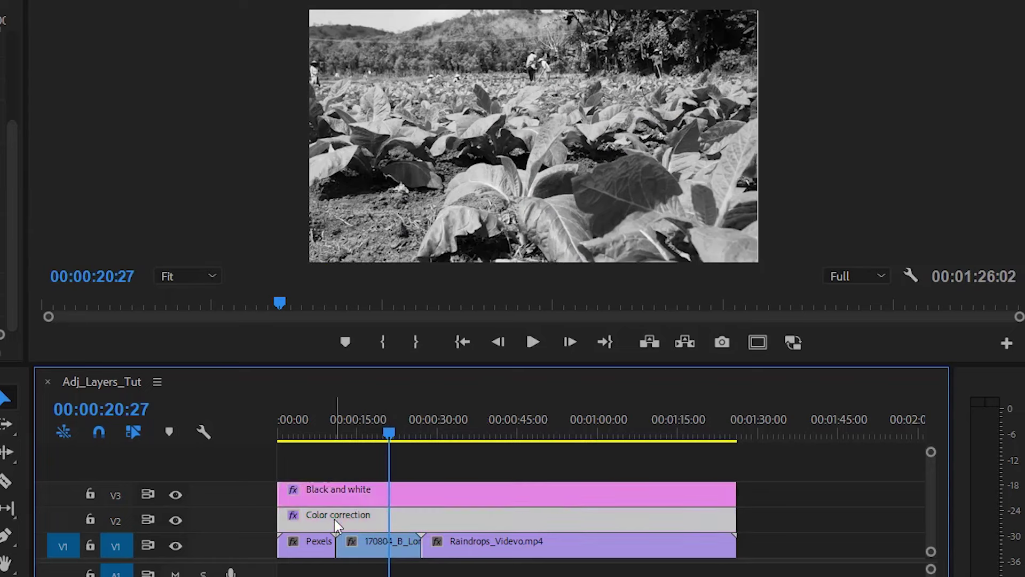